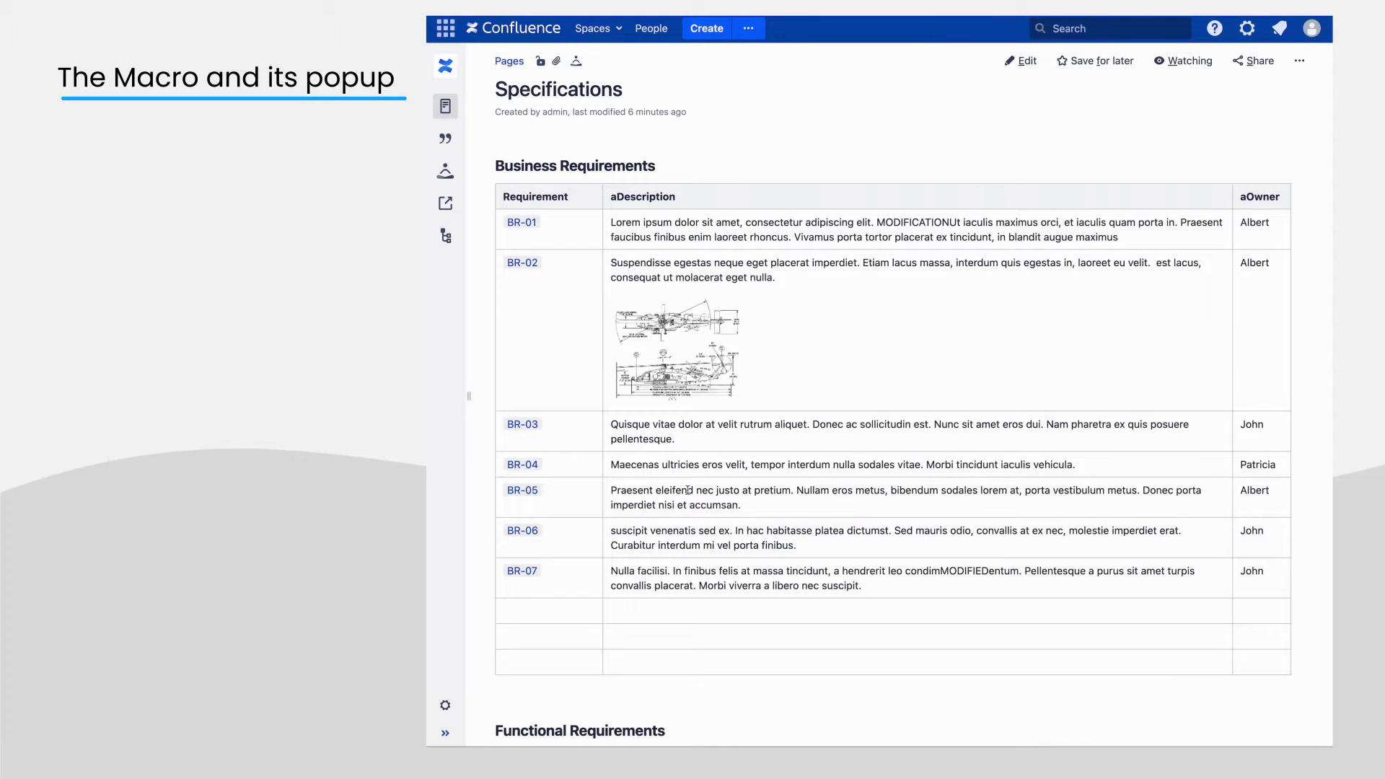
# Scroll past the Business Requirements table to reach the Functional Requirements table
pyautogui.scroll(-8, 688, 490)
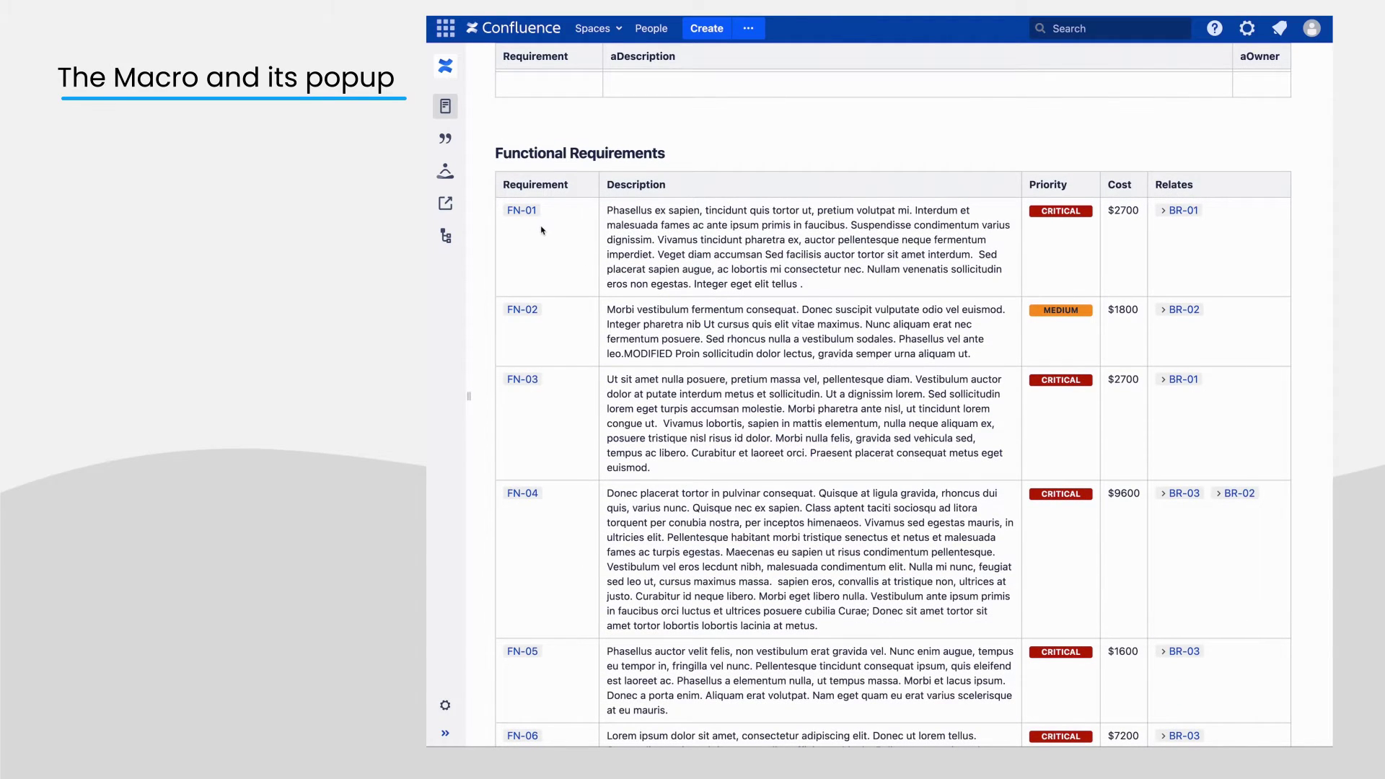
# Inspect the FN-01 and BR-01 requirement popups, then open the Specifications page in the editor
pyautogui.moveTo(522, 209)
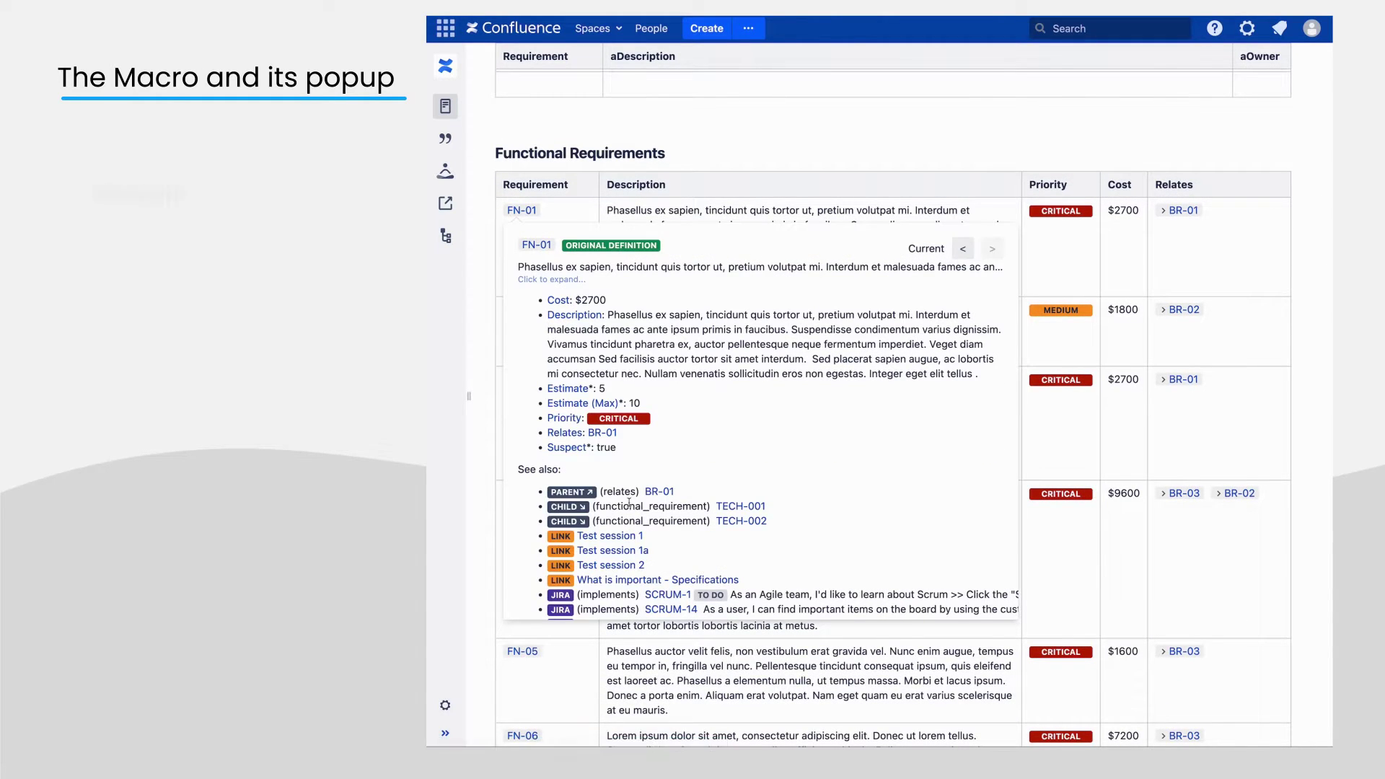
pyautogui.click(660, 493)
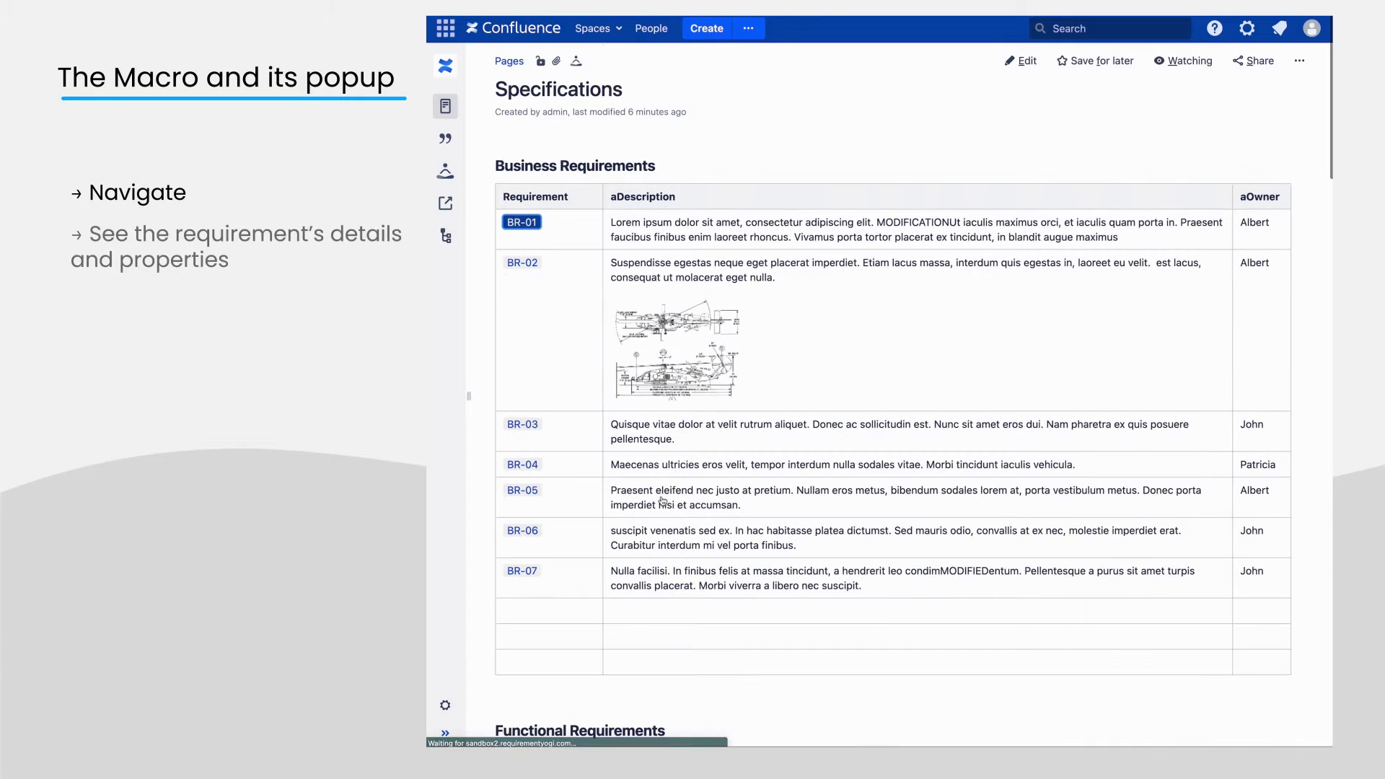
pyautogui.moveTo(534, 229)
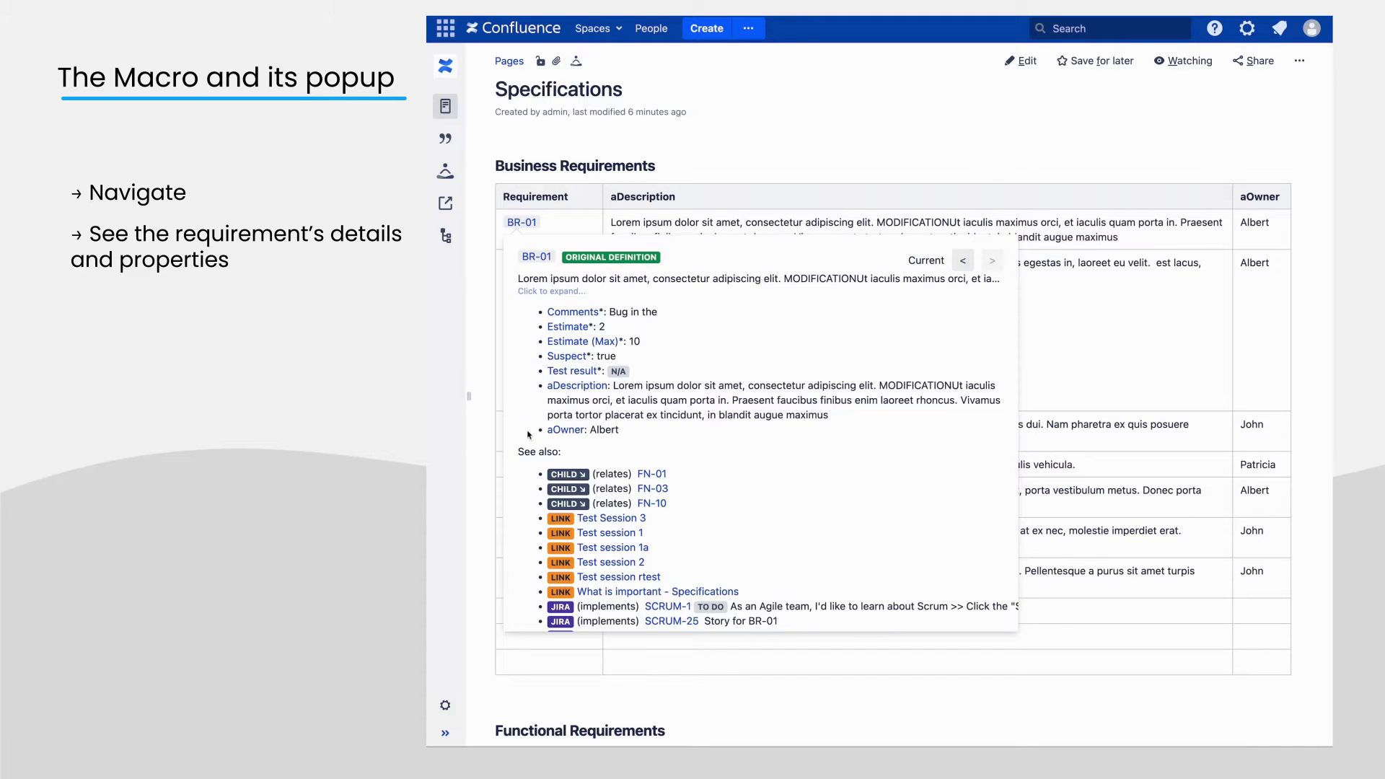
pyautogui.scroll(-3, 540, 508)
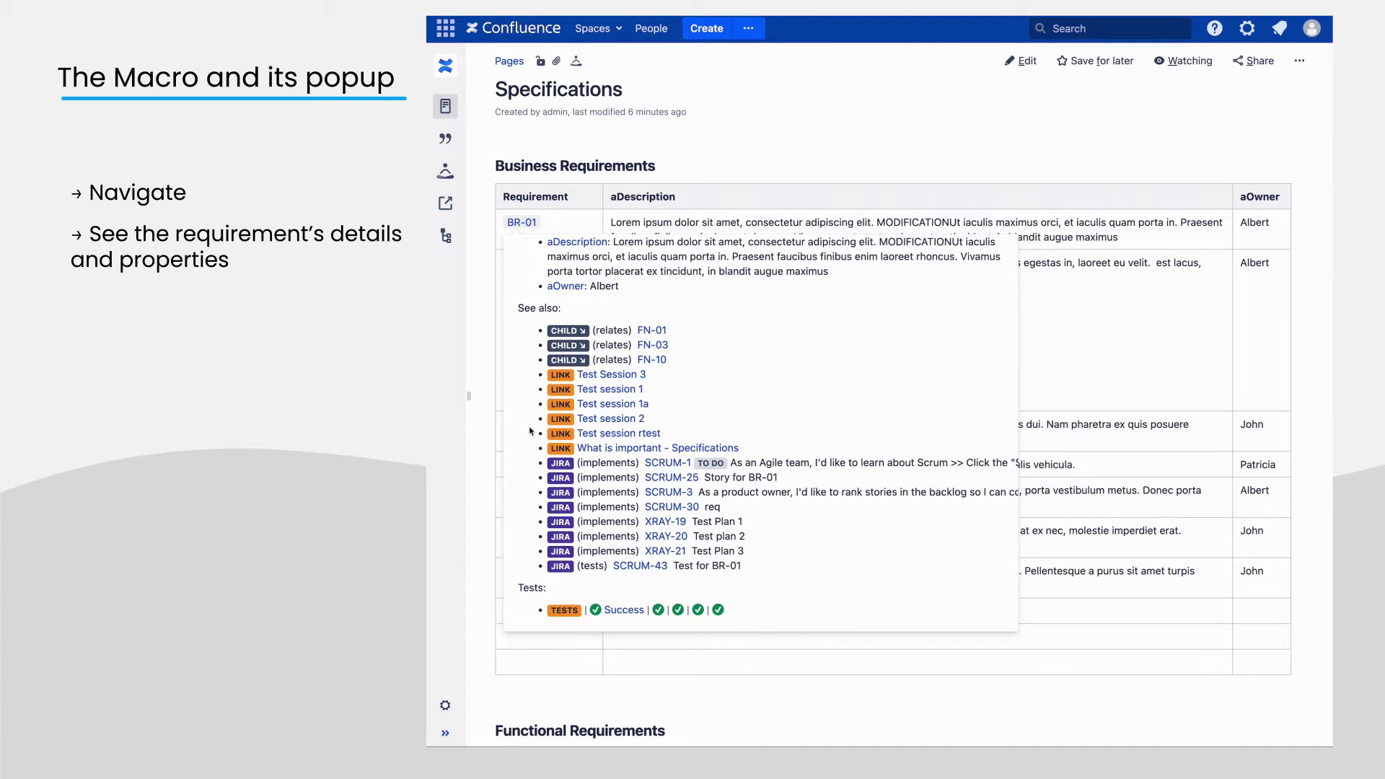
pyautogui.scroll(3, 534, 431)
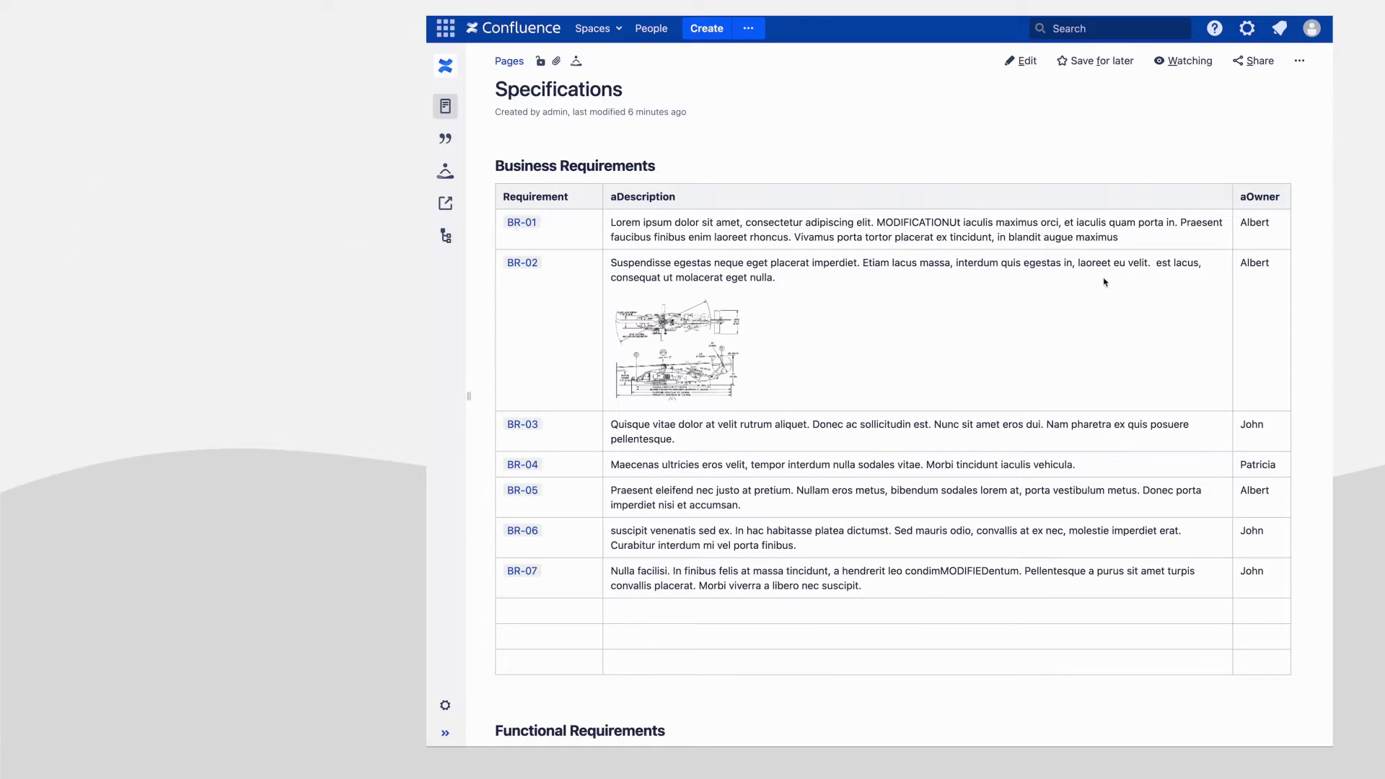
pyautogui.click(1019, 61)
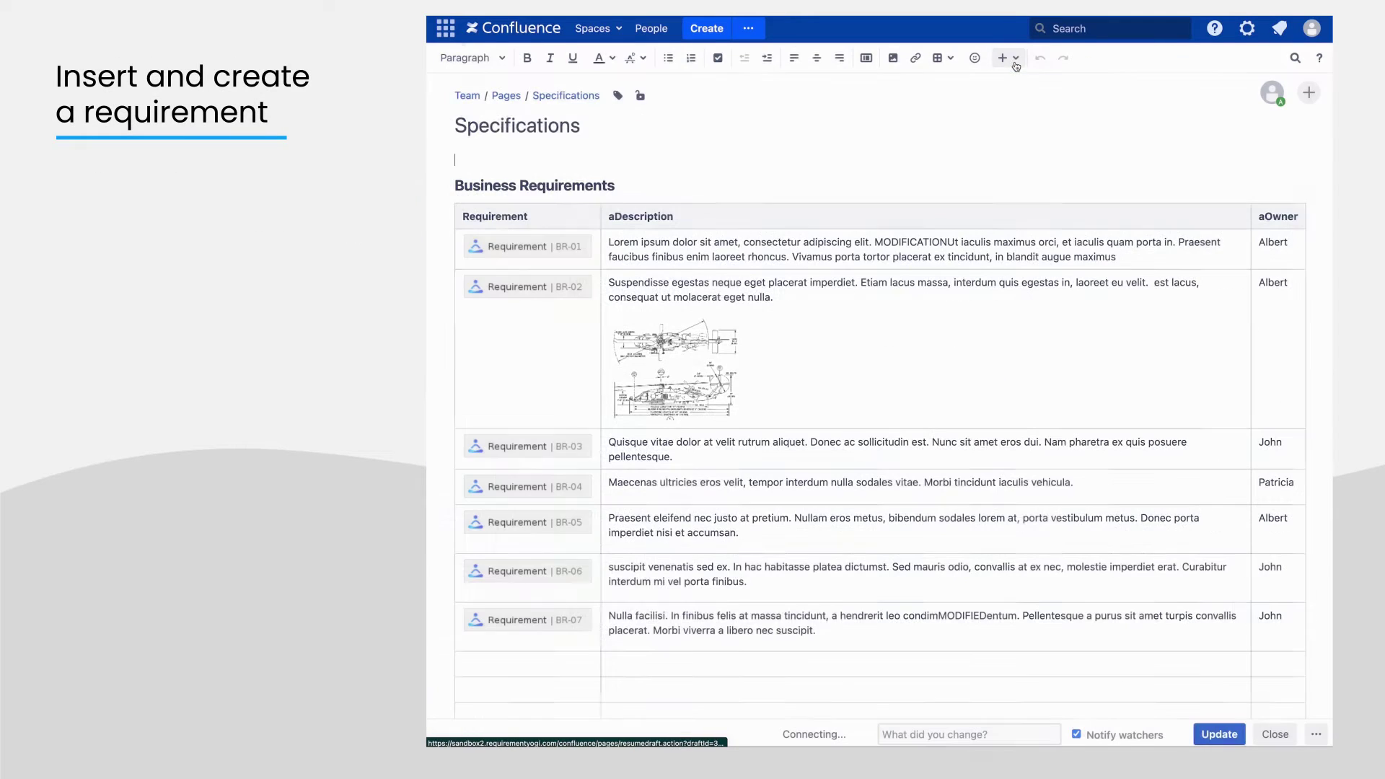
# Insert a BR-08 Requirement macro into the empty cell below BR-07 with Alt+Shift+R
pyautogui.scroll(-5, 796, 310)
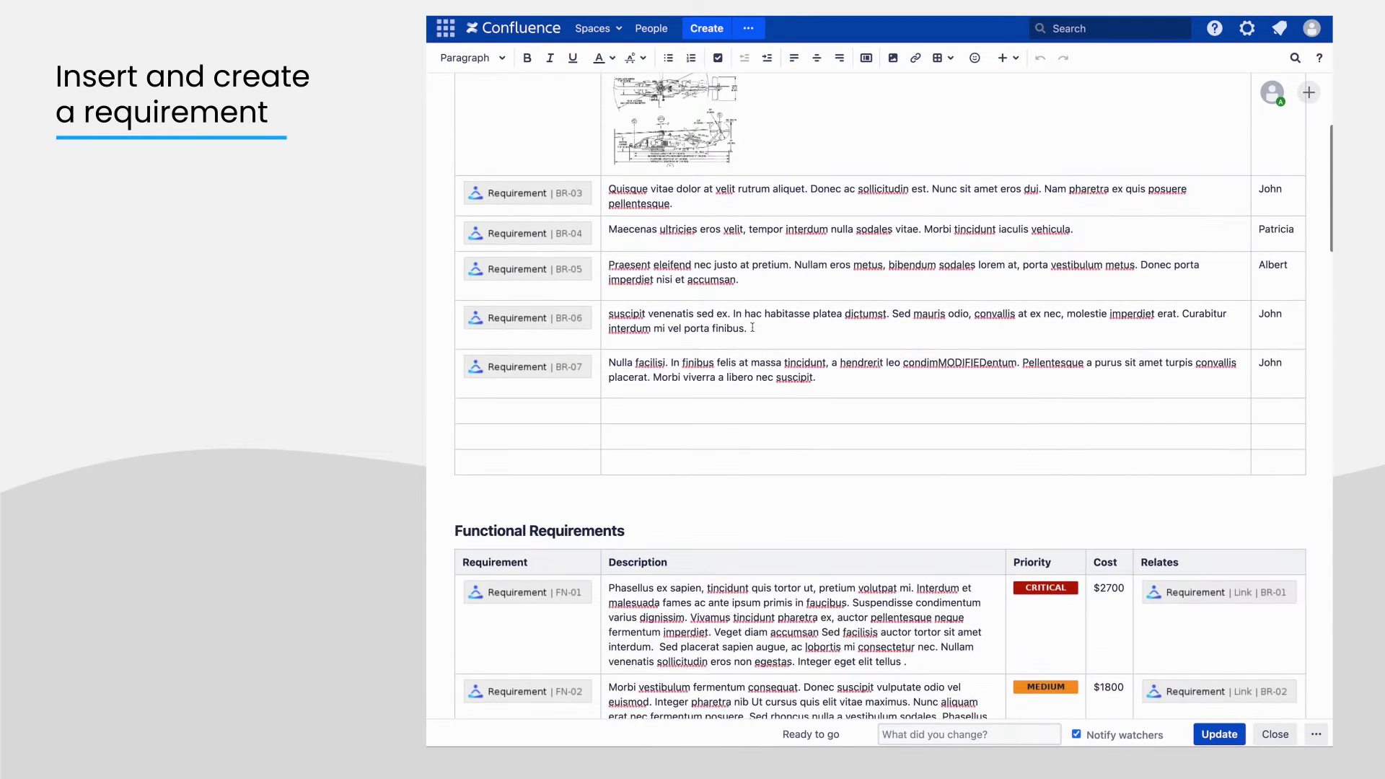
pyautogui.click(560, 409)
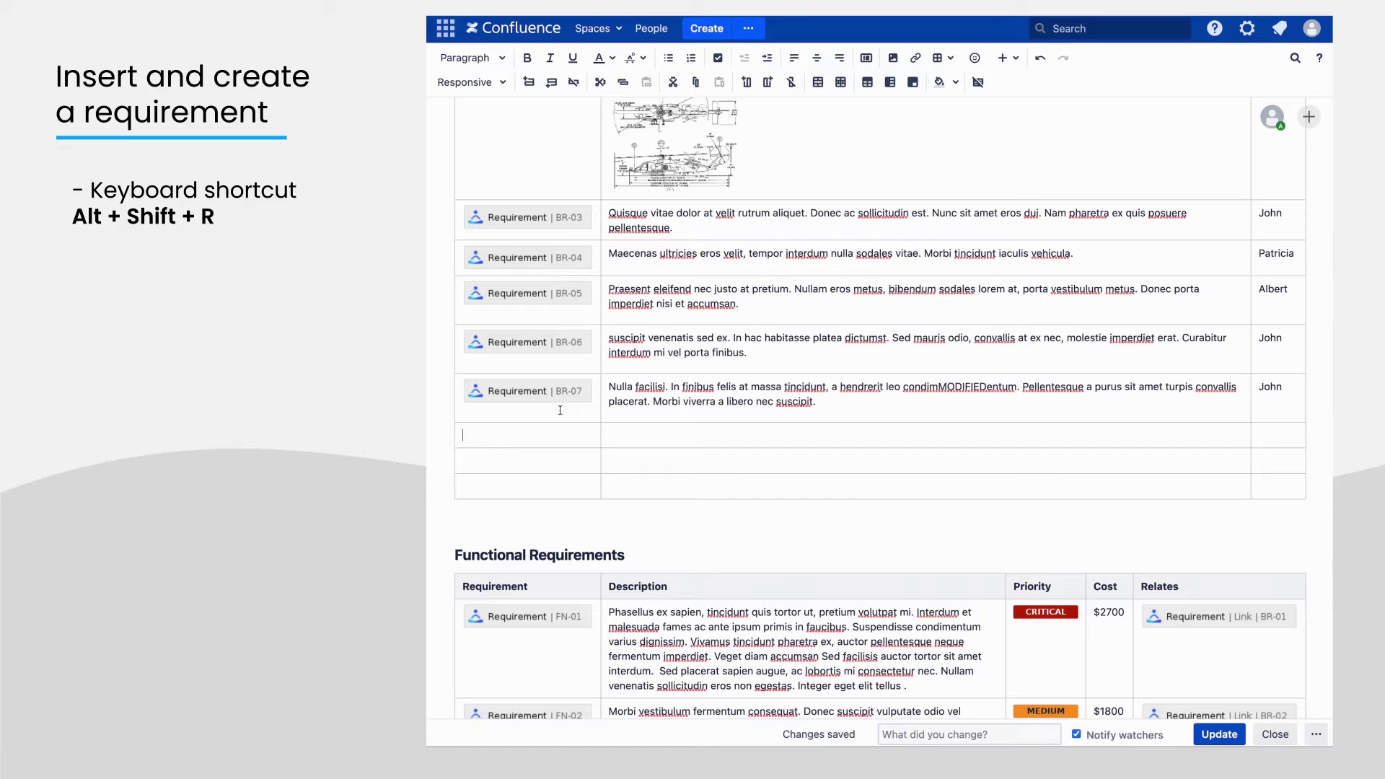
pyautogui.hotkey('alt', 'shift', 'r')
pyautogui.press('Down')
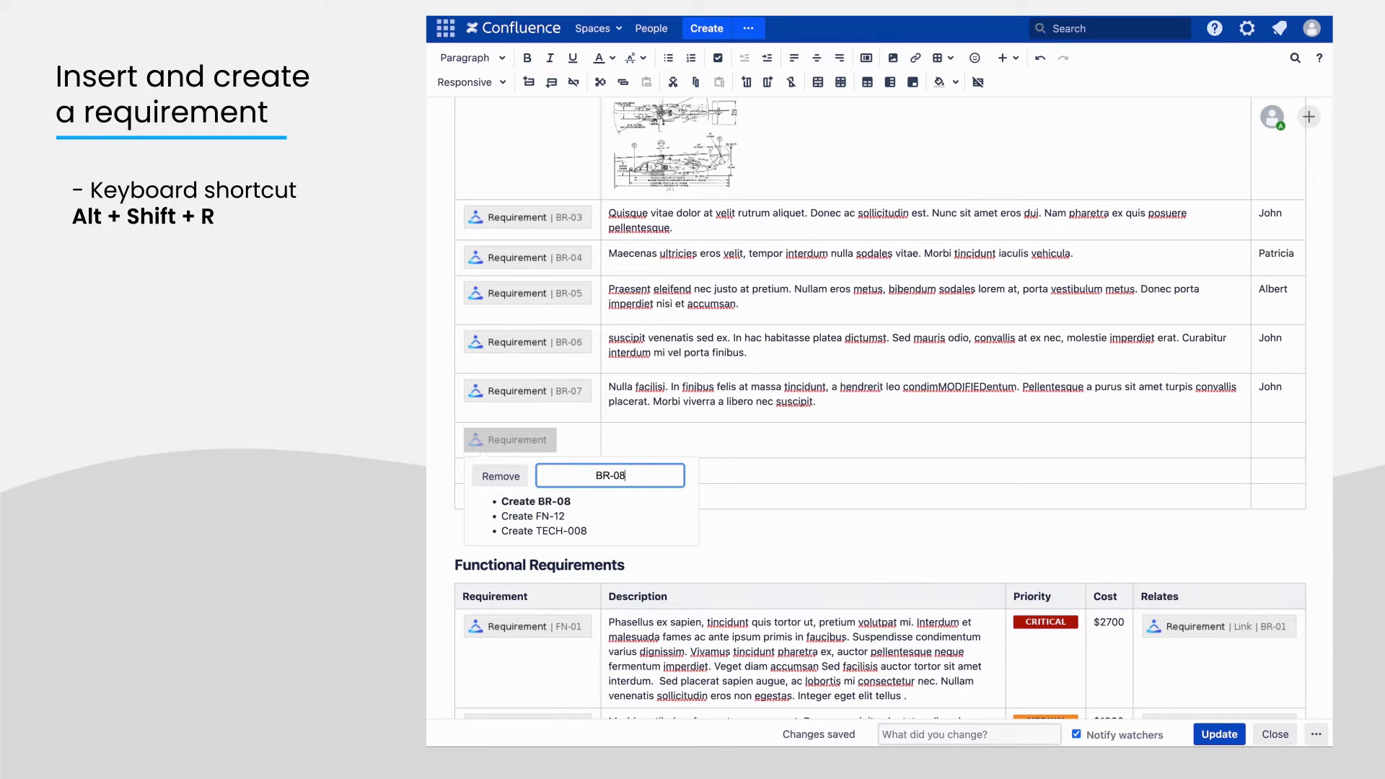
pyautogui.press('Return')
# Insert a BR-09 Requirement macro below BR-08 using the {req macro shortcut
pyautogui.click(525, 471)
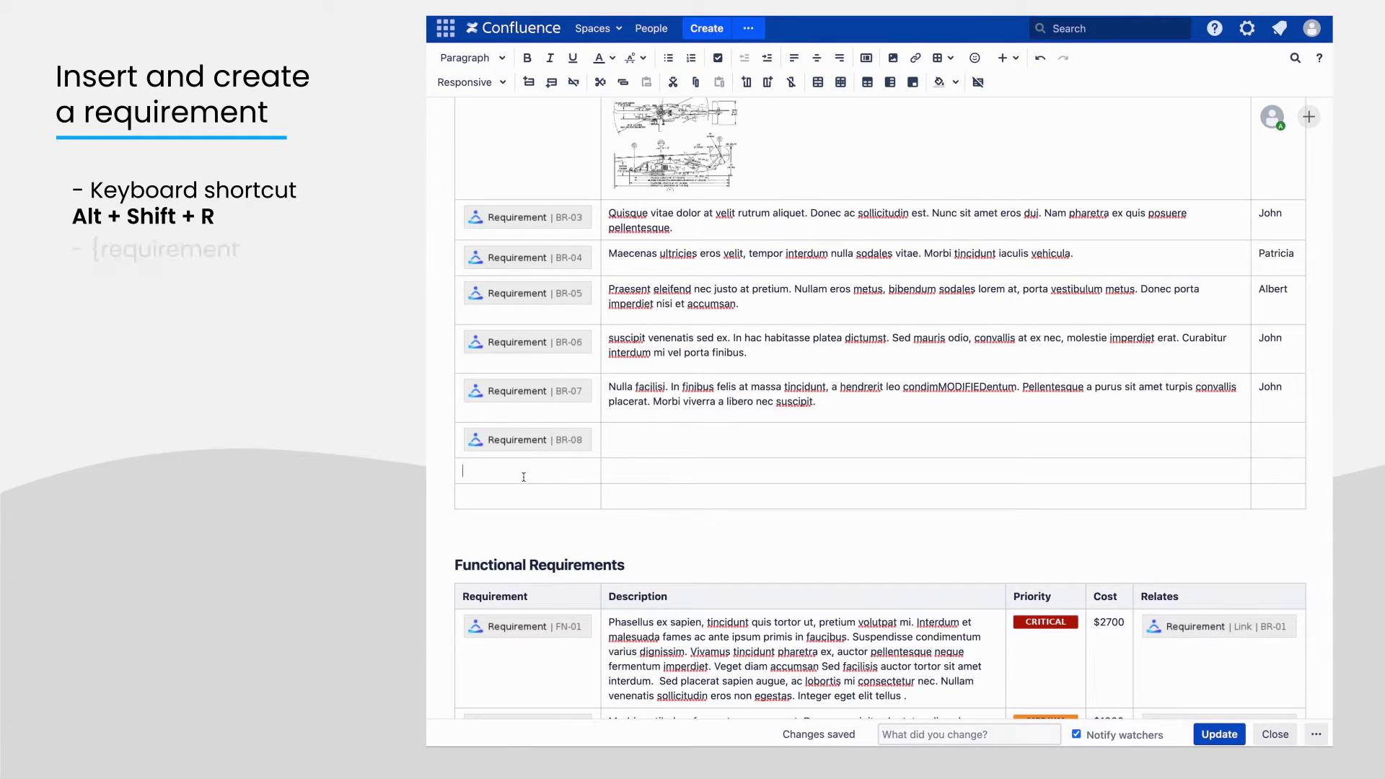
pyautogui.write('{req')
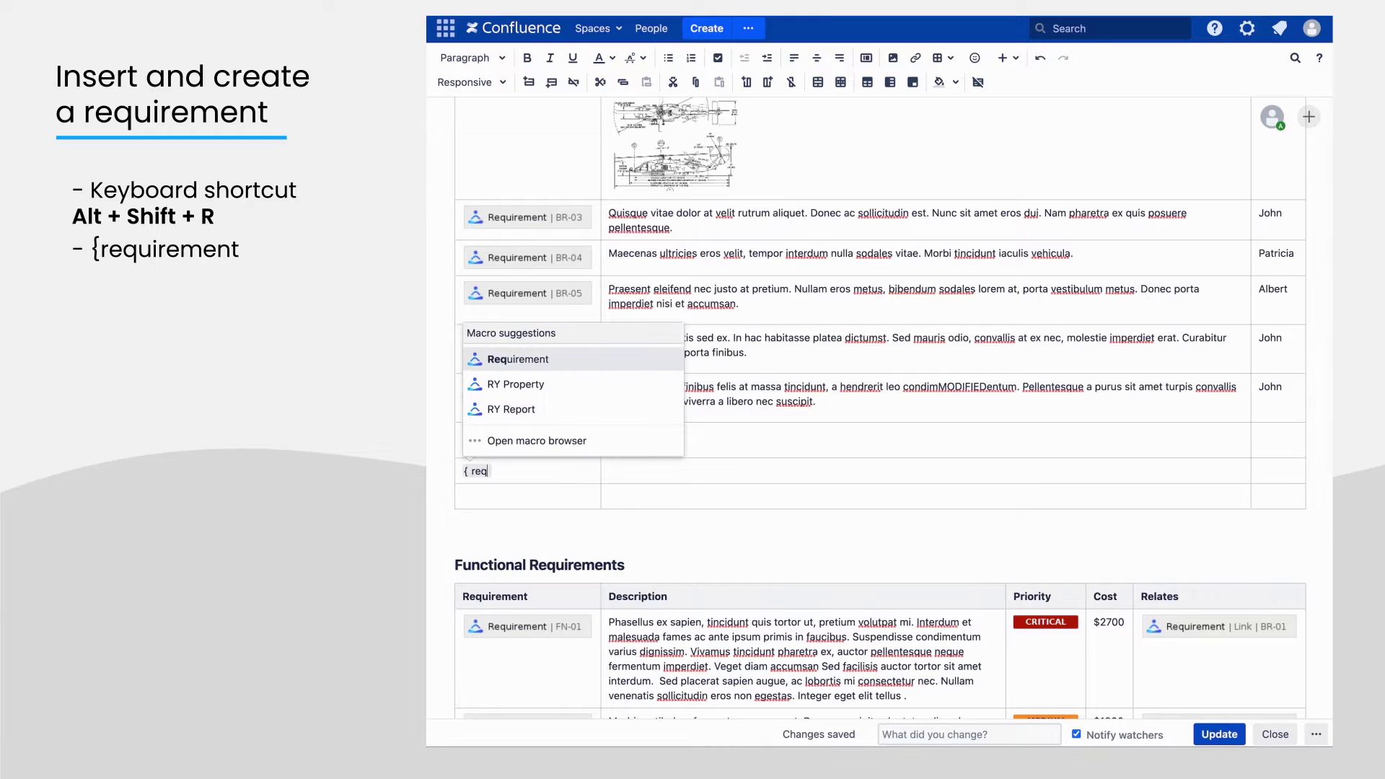
pyautogui.press('Return')
pyautogui.write('BR-09')
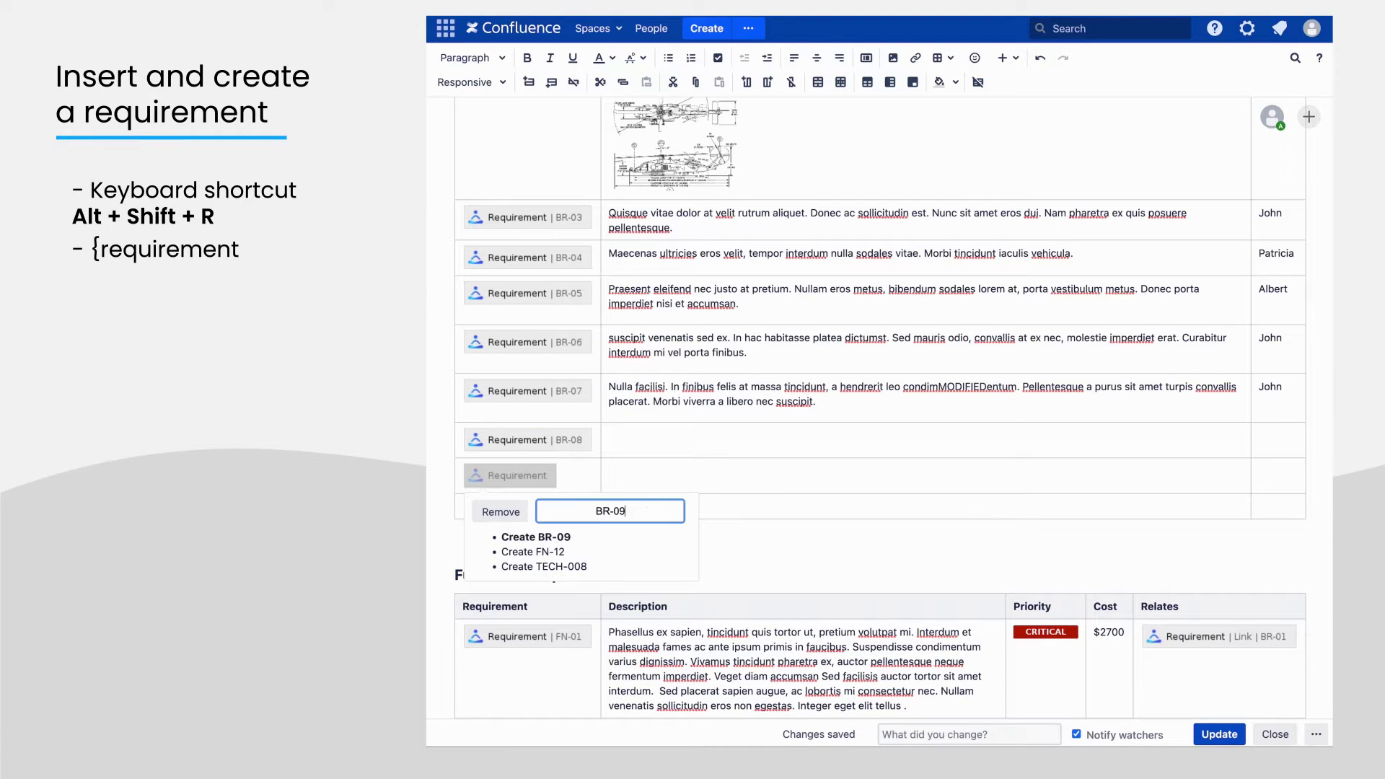
pyautogui.press('Return')
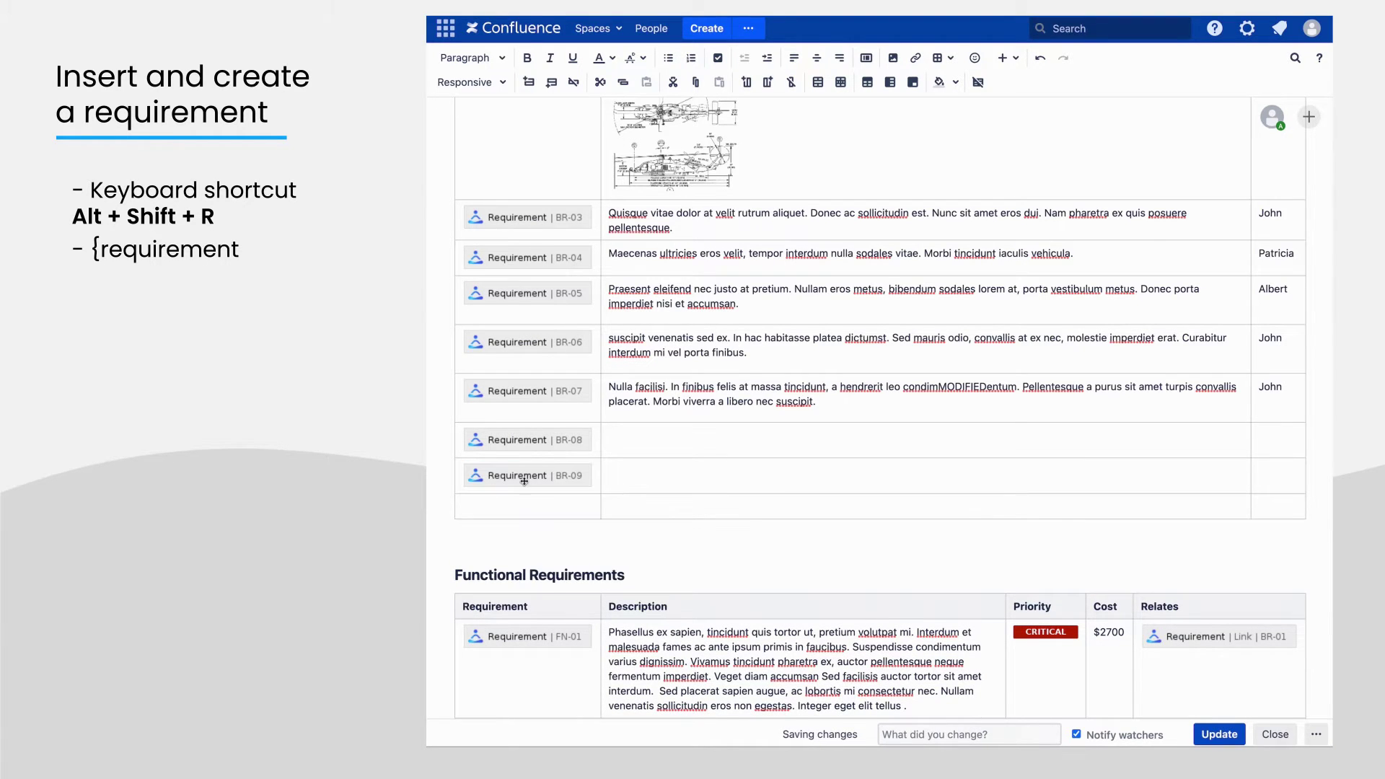
pyautogui.click(1006, 57)
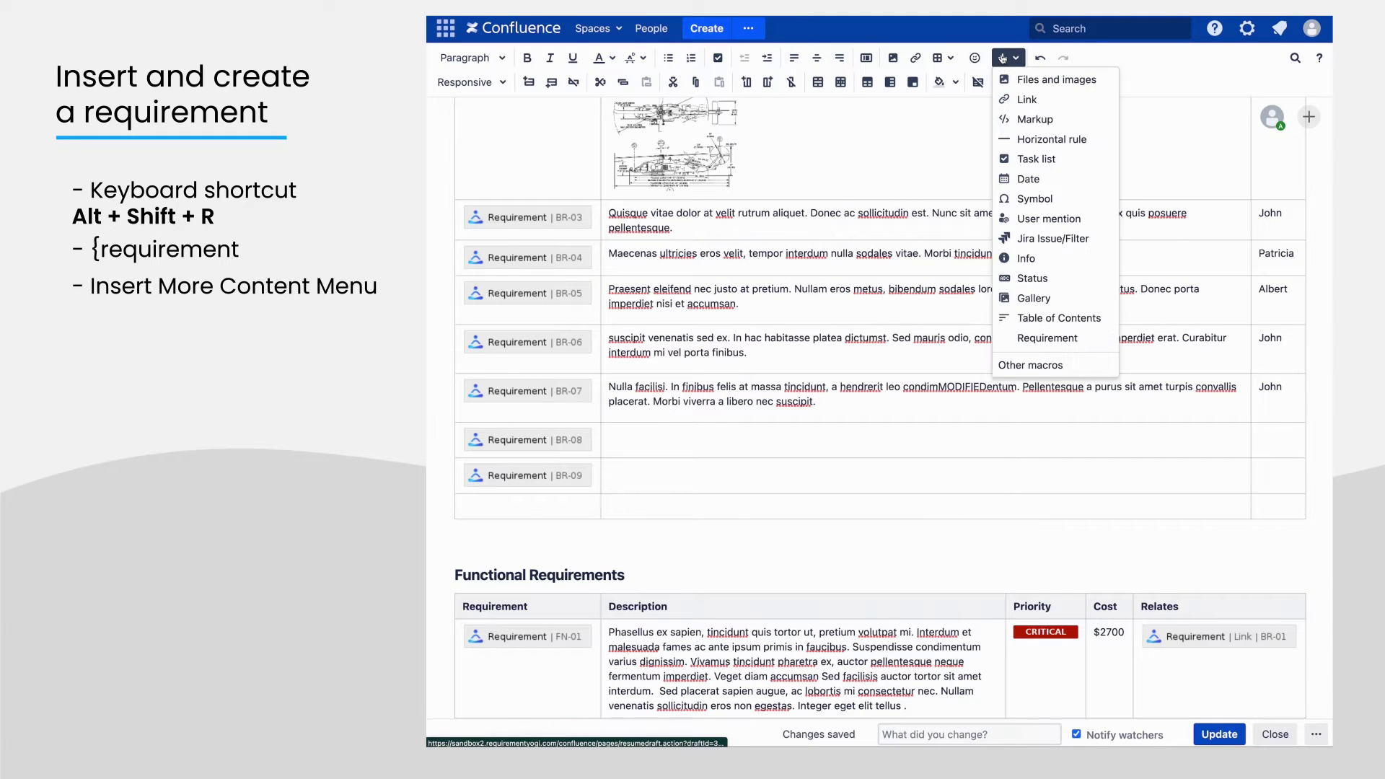
# Add a BR-10 Requirement macro below BR-09 from the insert menu and publish the page
pyautogui.click(1028, 339)
pyautogui.click(566, 574)
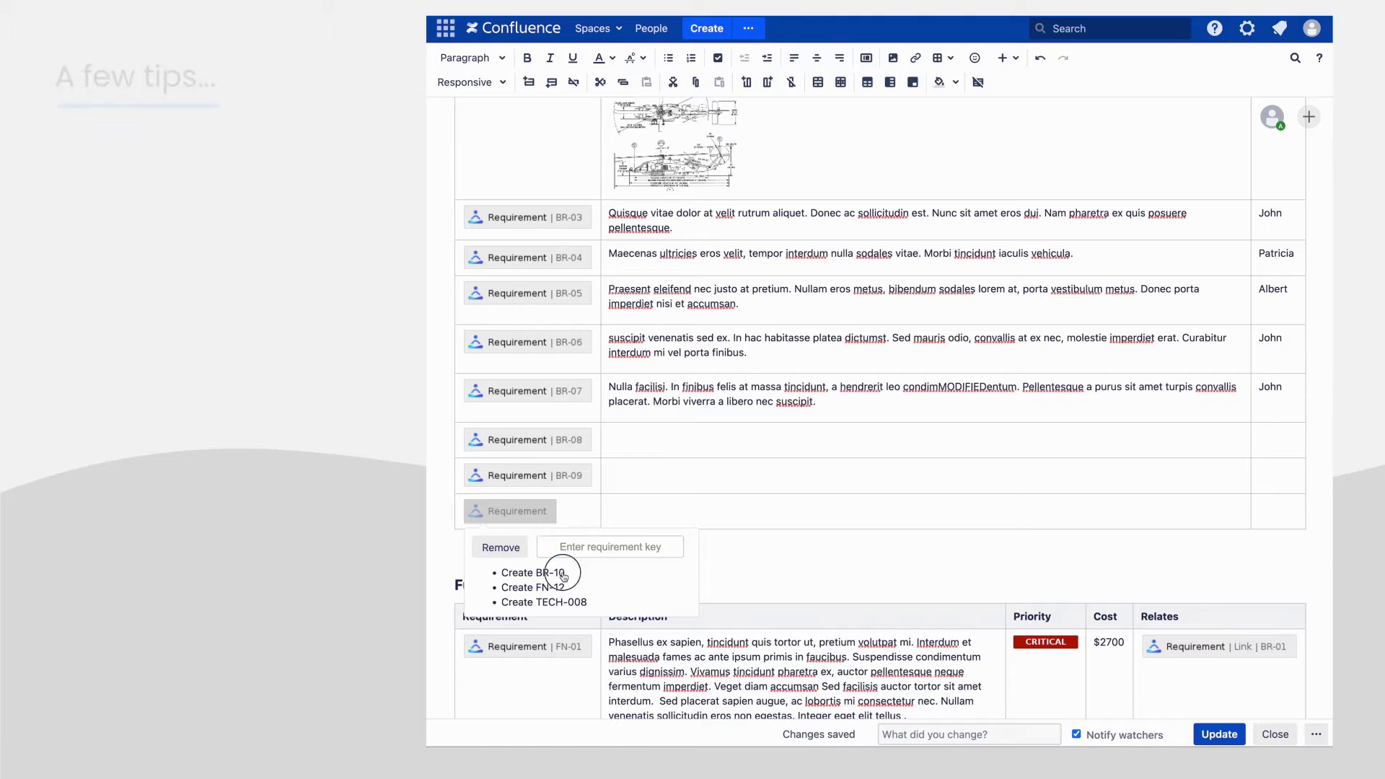
pyautogui.click(1219, 734)
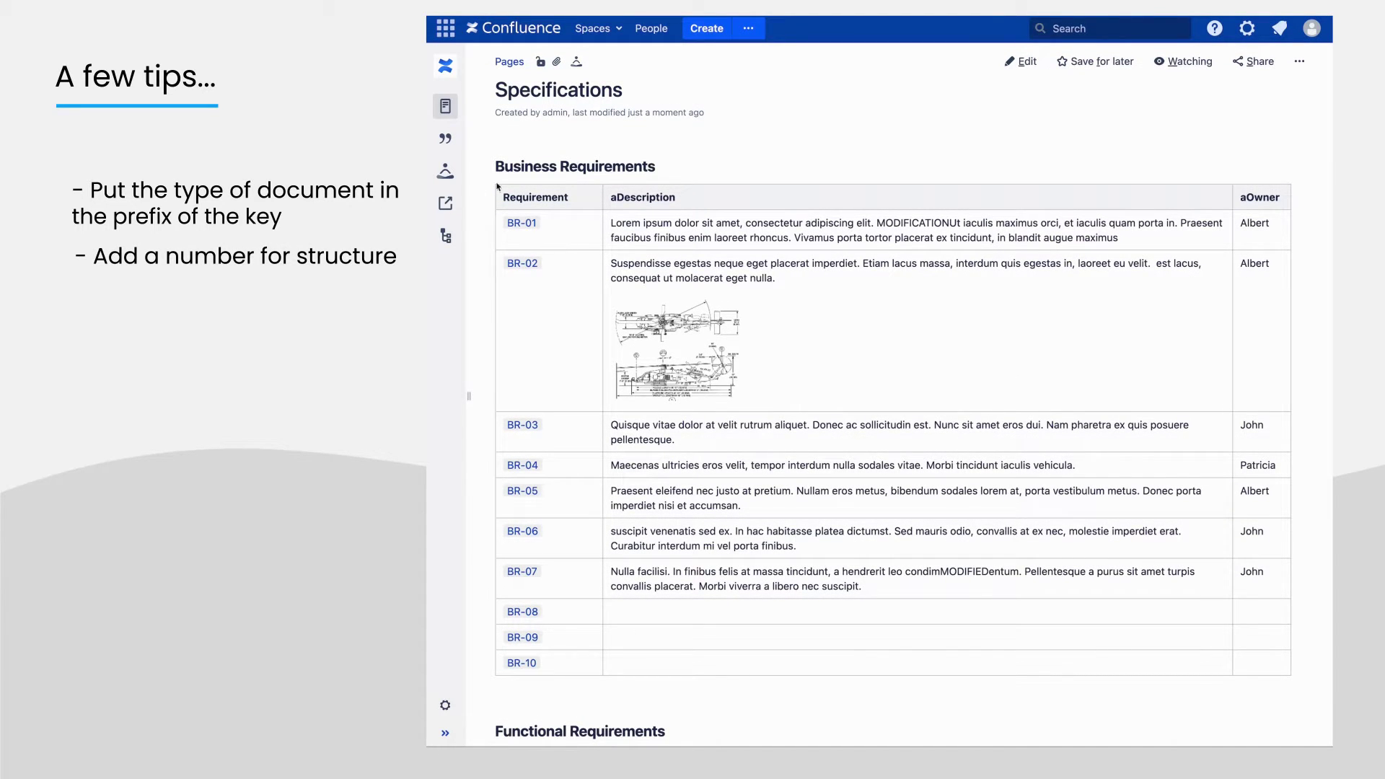
pyautogui.scroll(-8, 503, 180)
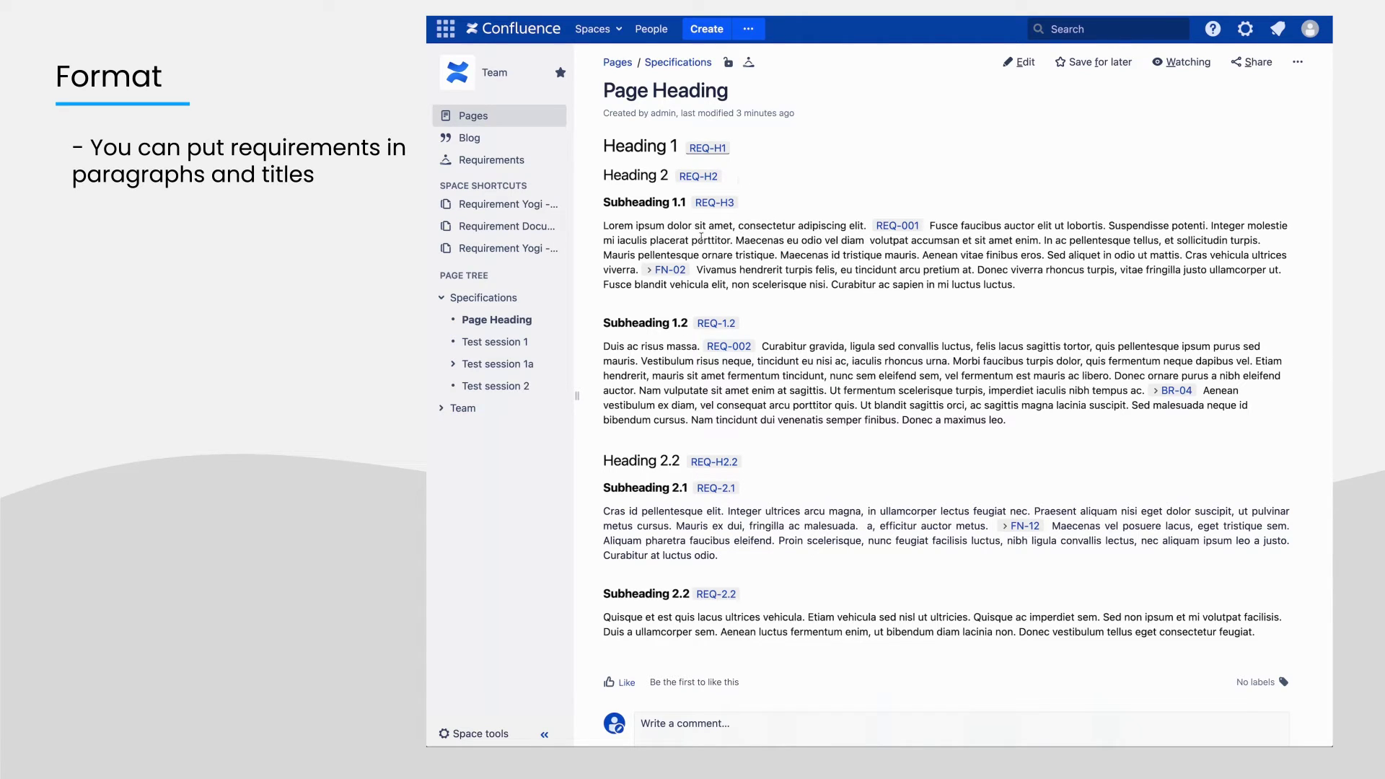
# Open the Specifications page editor and select the six empty Requirement cells below TECH-007
pyautogui.click(484, 298)
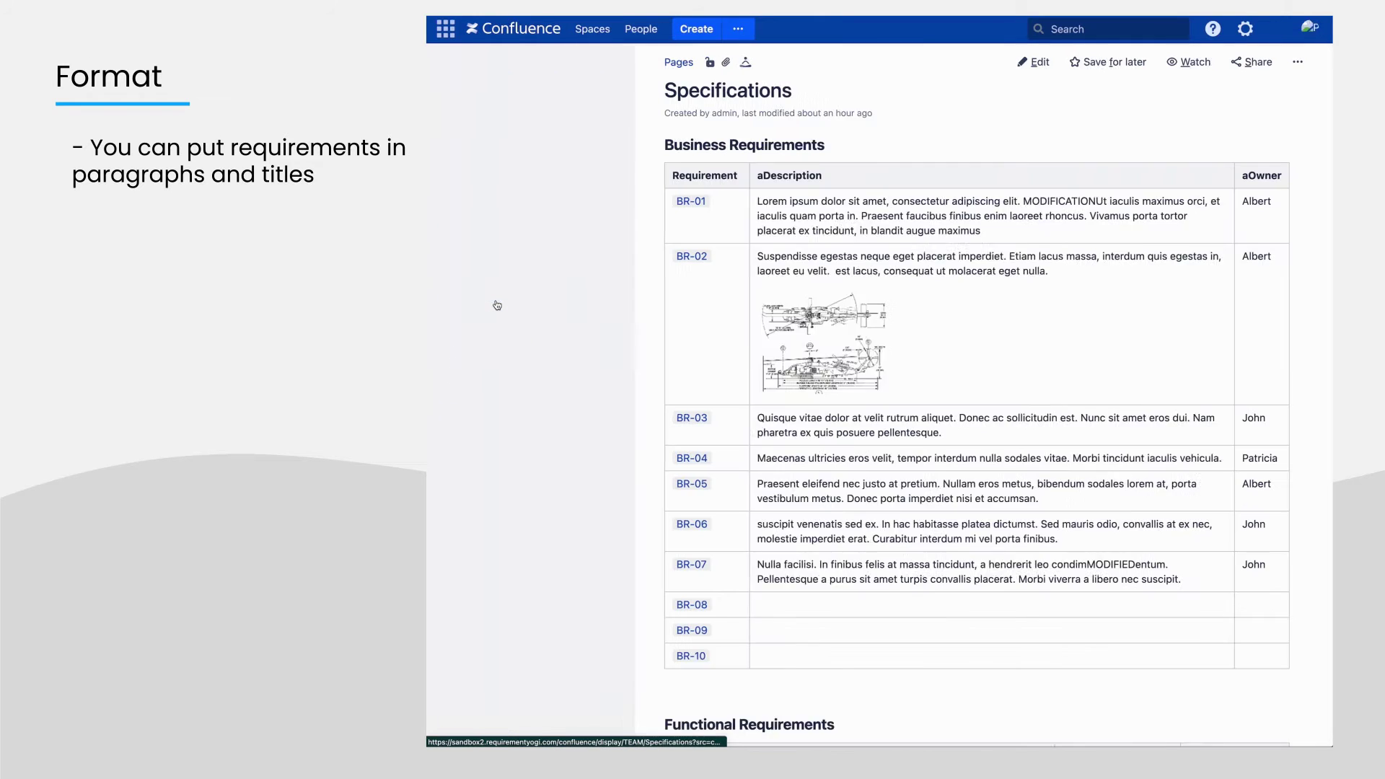
pyautogui.scroll(-7, 855, 343)
pyautogui.moveTo(629, 258)
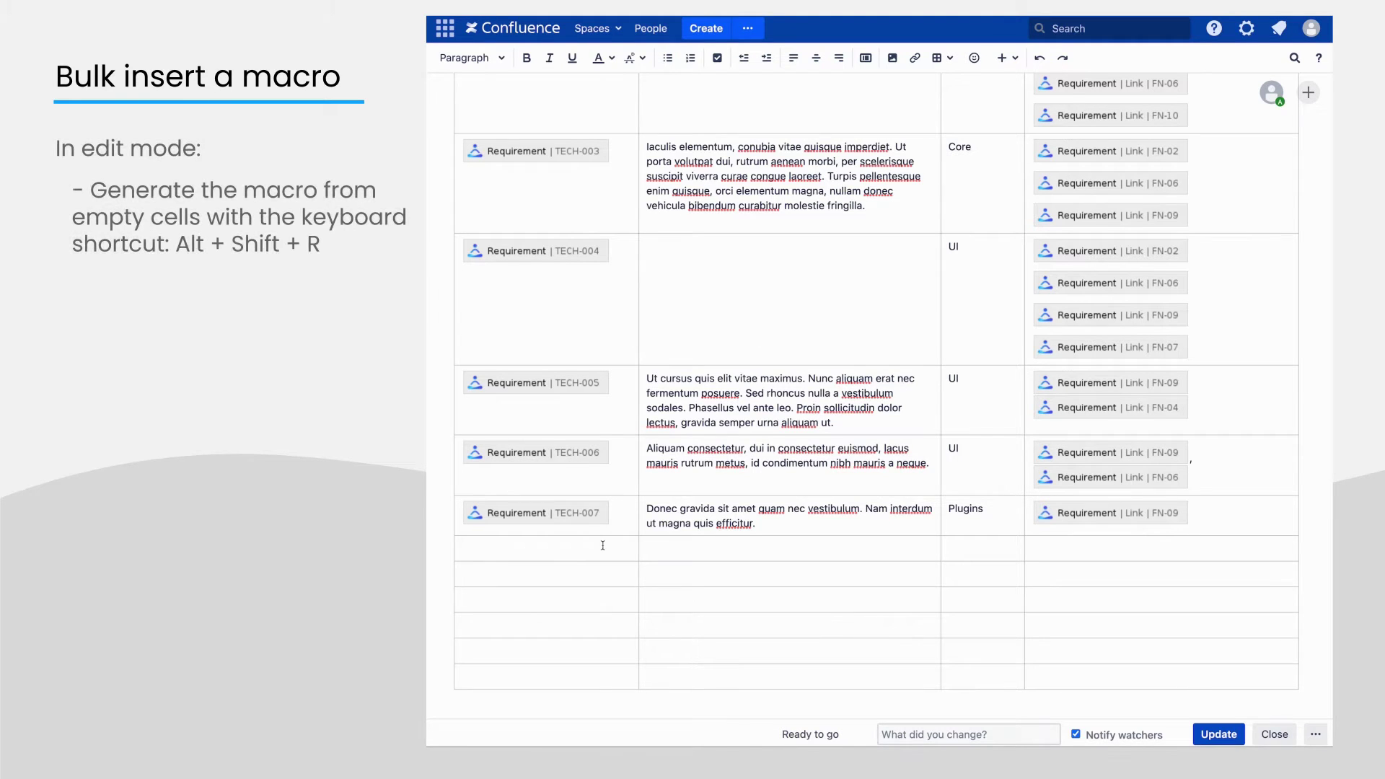
pyautogui.moveTo(584, 674); pyautogui.dragTo(498, 580)
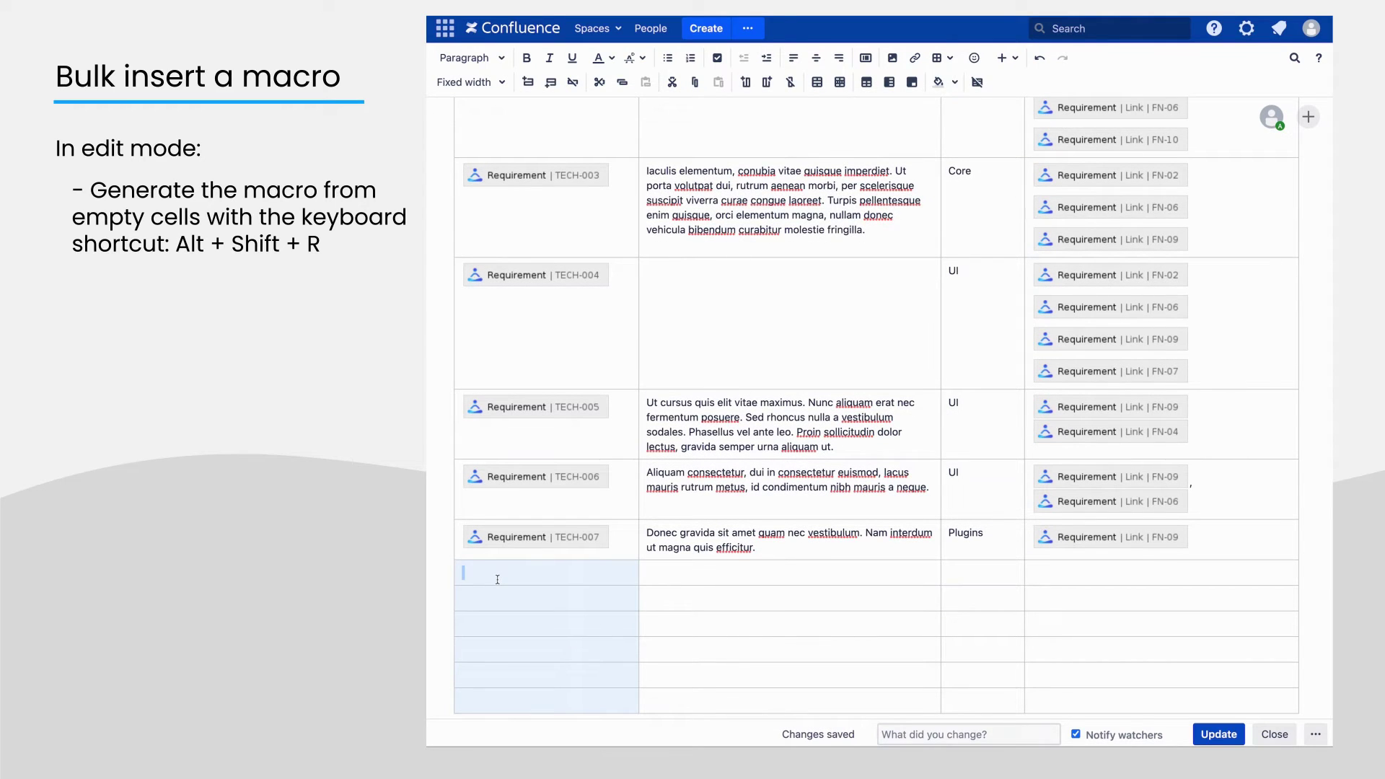
# Bulk-insert Requirement macros TECH-008 to TECH-013 with prefix TECH- starting at 008
pyautogui.hotkey('alt', 'shift', 'r')
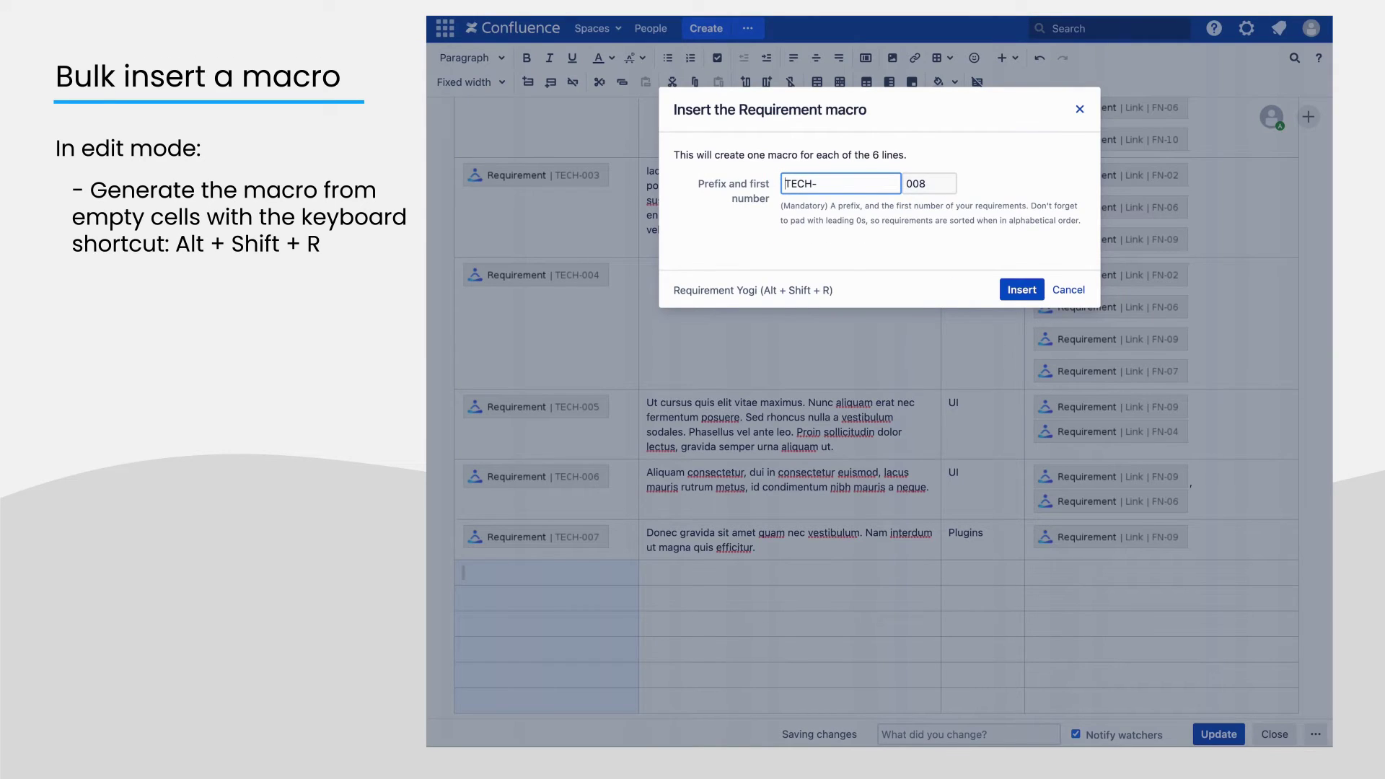
pyautogui.click(1019, 290)
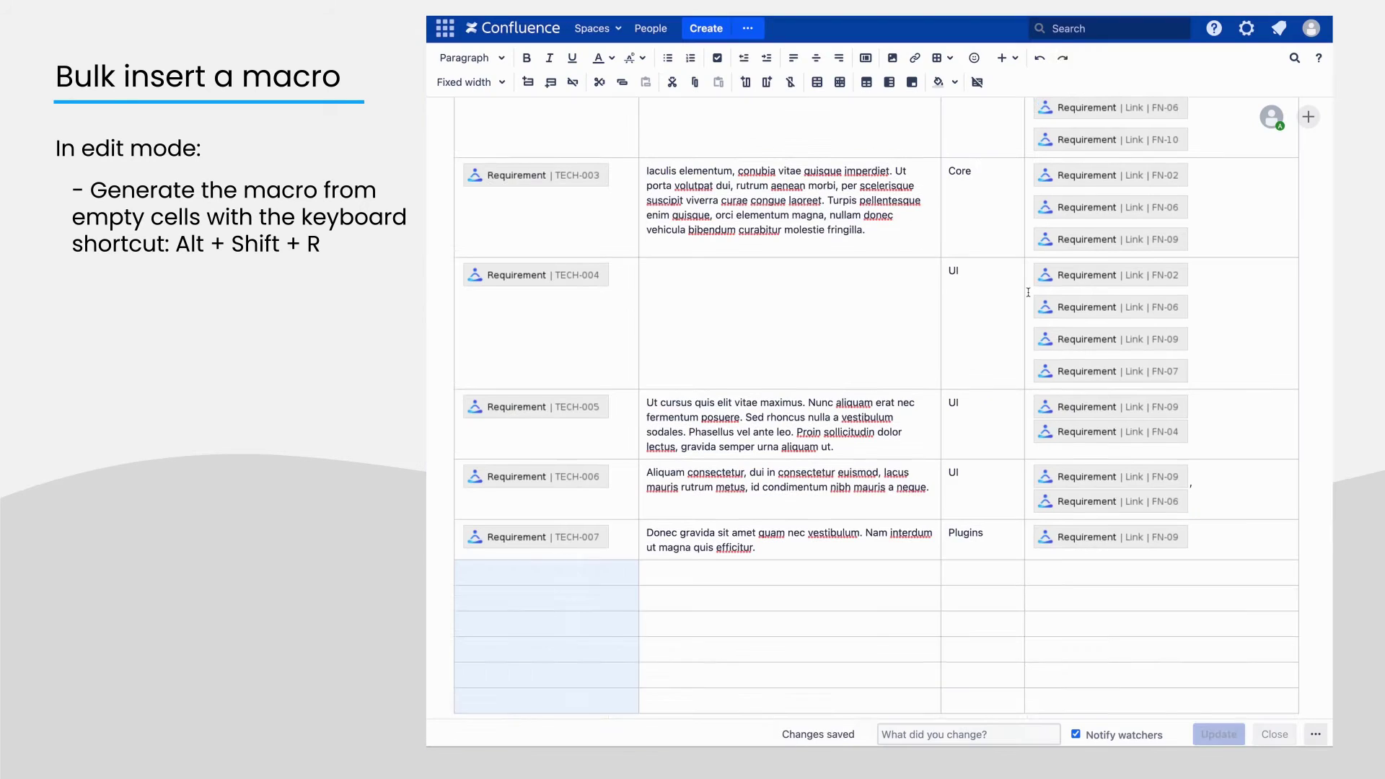
pyautogui.scroll(10, 1028, 292)
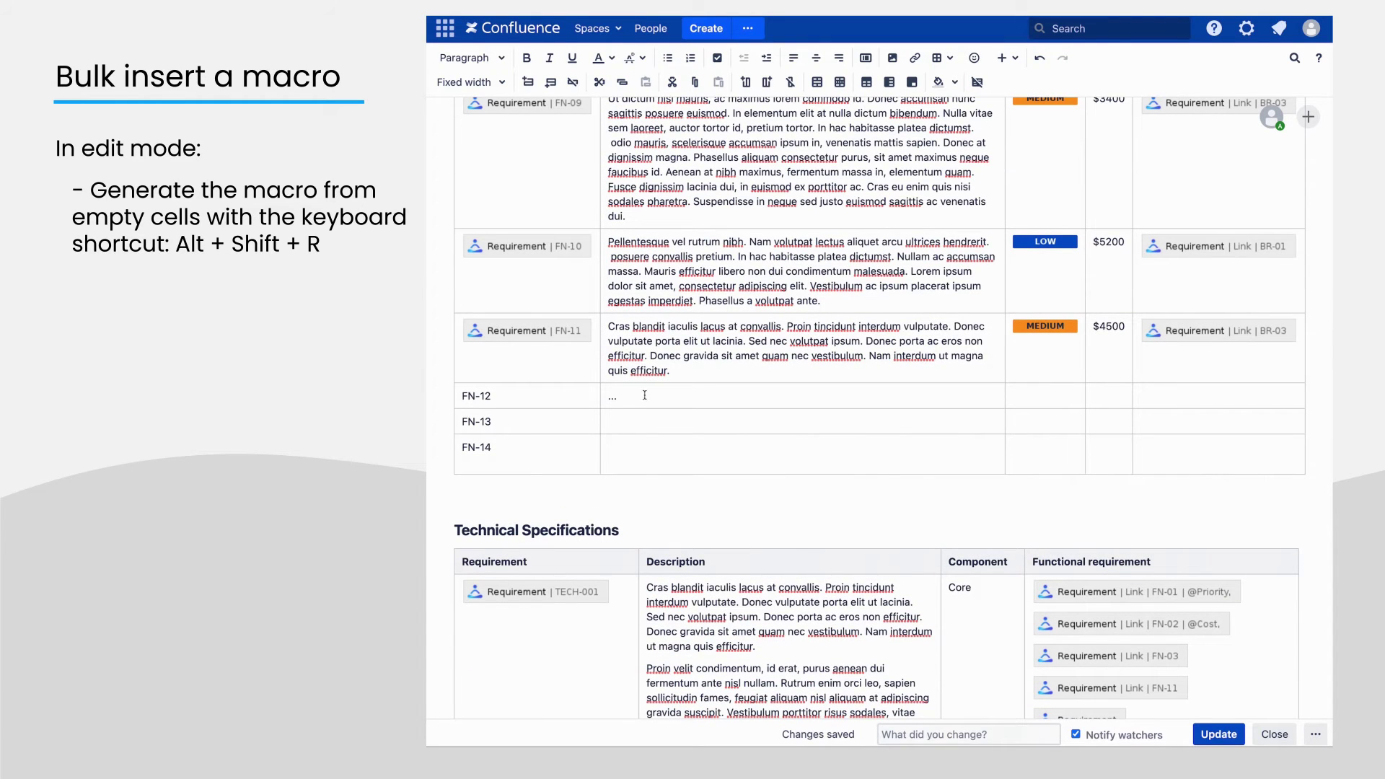
# Convert the FN-12 to FN-14 key cells into Requirement macros via Alt+Shift+R and publish
pyautogui.moveTo(527, 451); pyautogui.dragTo(464, 395)
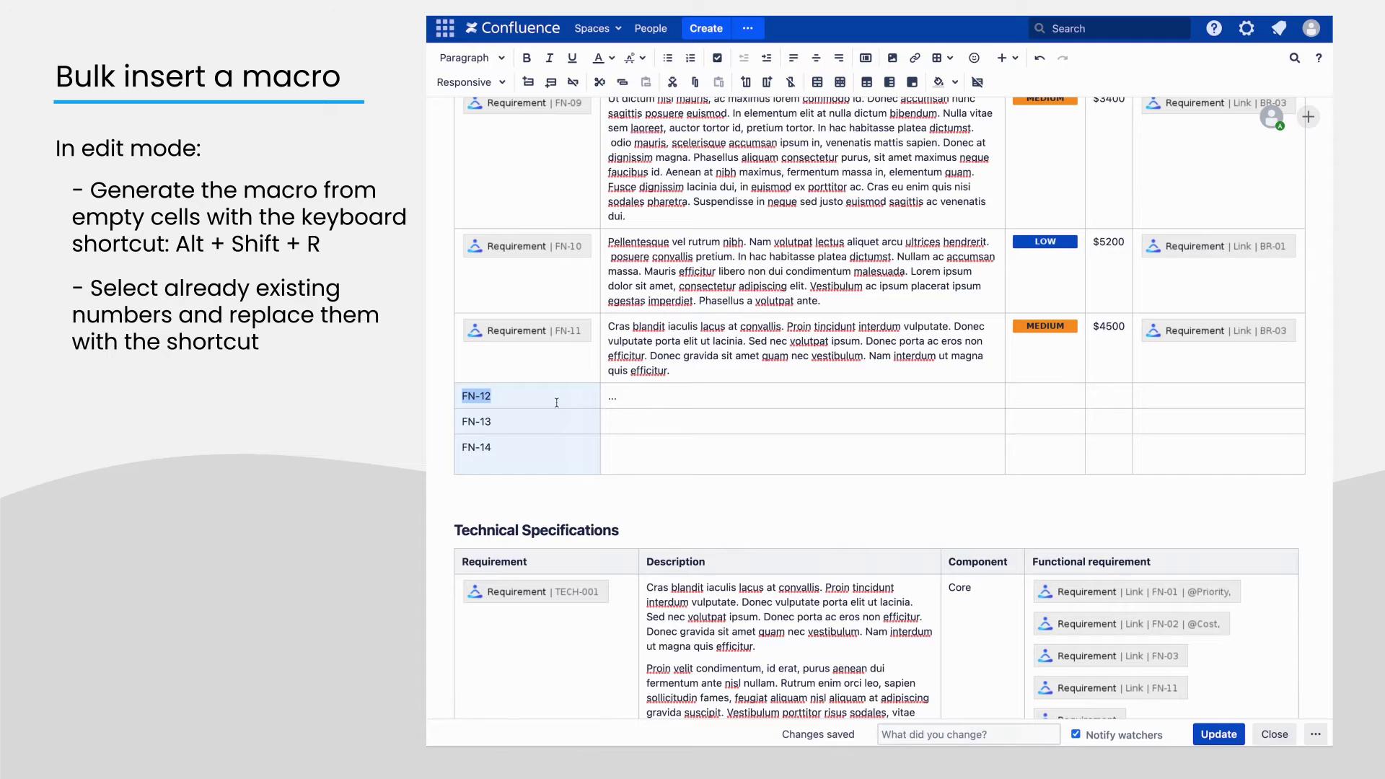
pyautogui.hotkey('alt', 'shift', 'r')
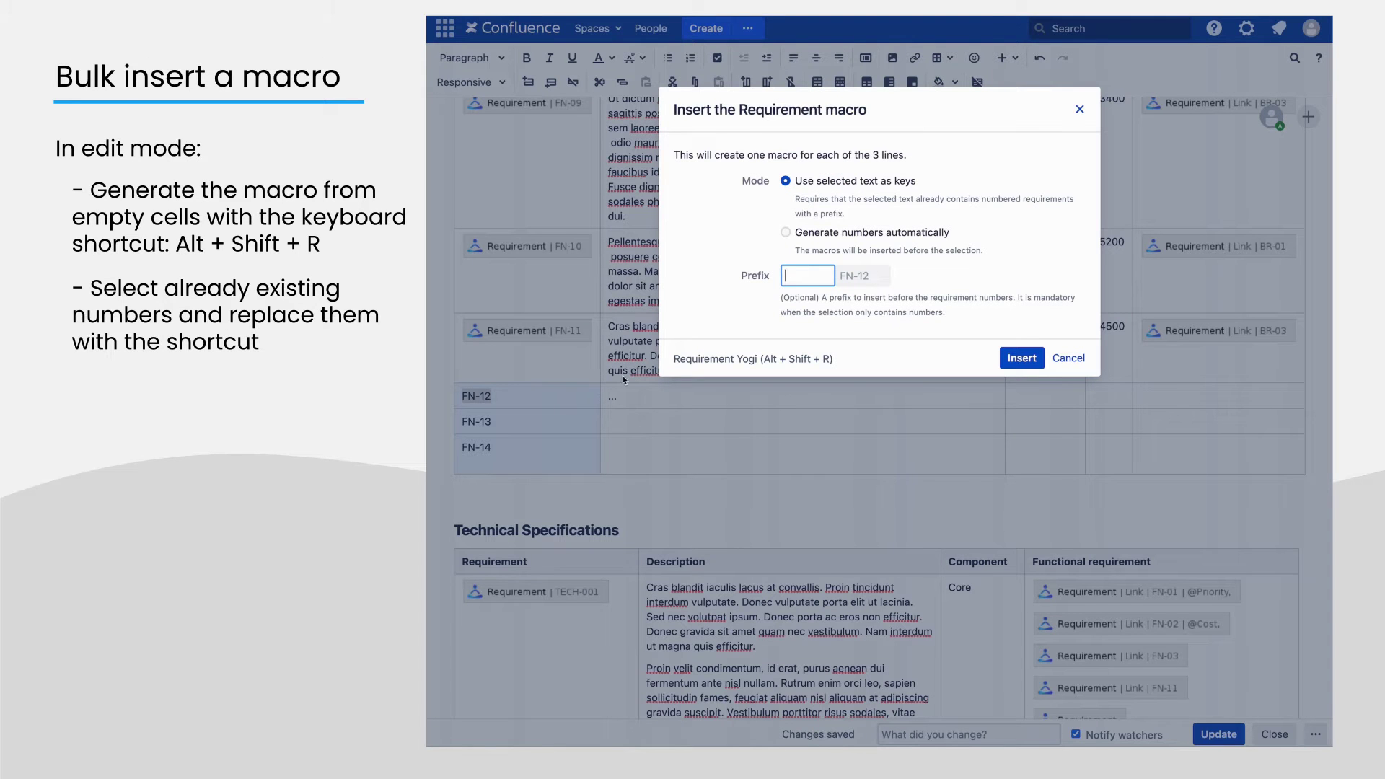
pyautogui.click(1021, 358)
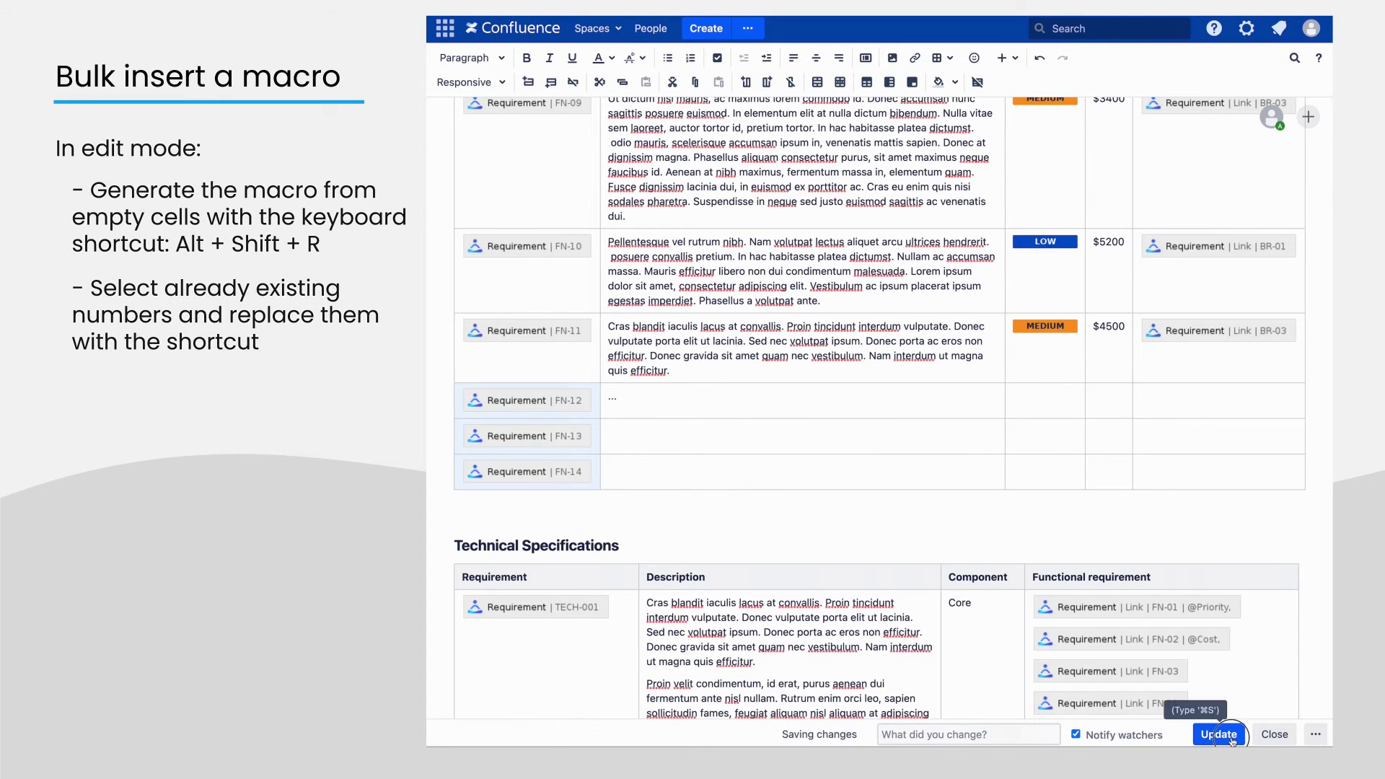
pyautogui.click(1218, 734)
pyautogui.scroll(-15, 905, 529)
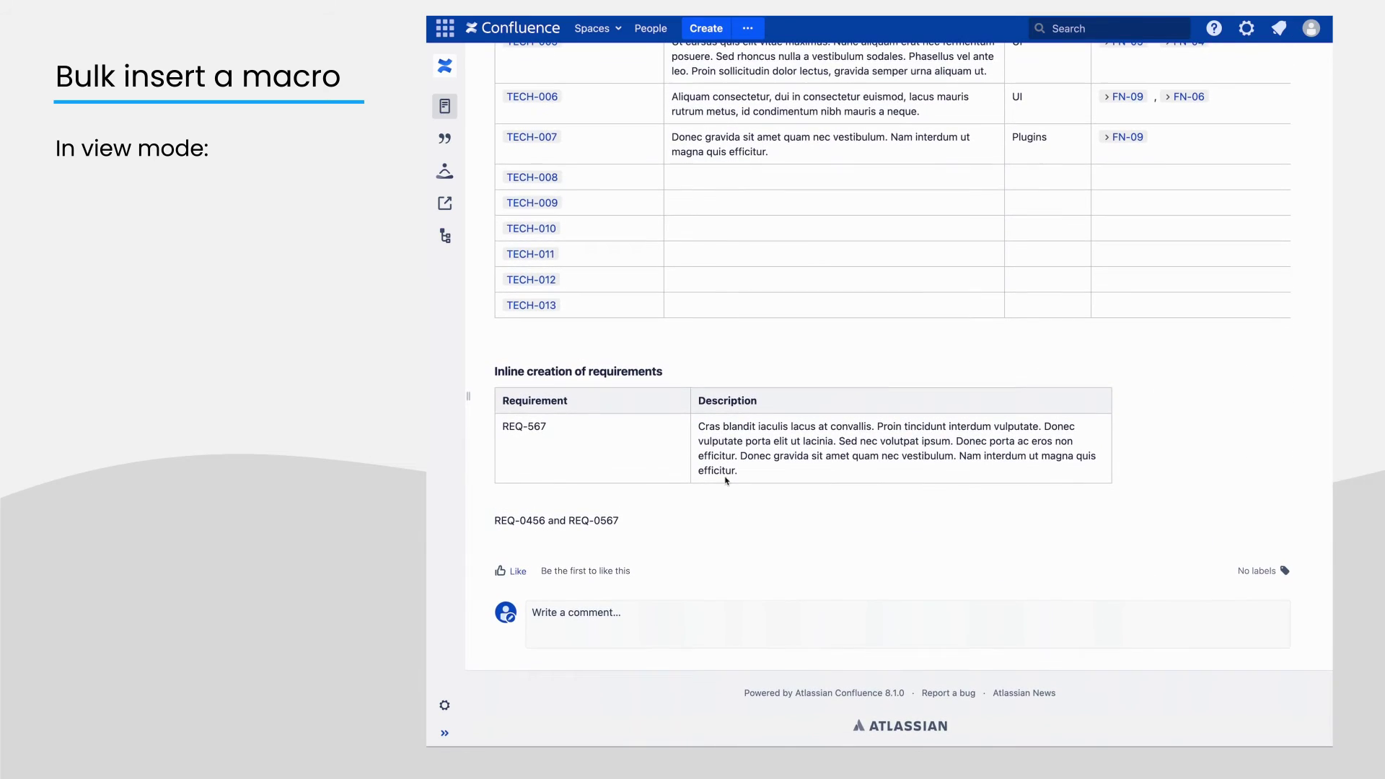
# Create an inline REQ-567 requirement plus similar REQ- key definitions using an edited matching pattern
pyautogui.tripleClick(532, 429)
pyautogui.click(543, 406)
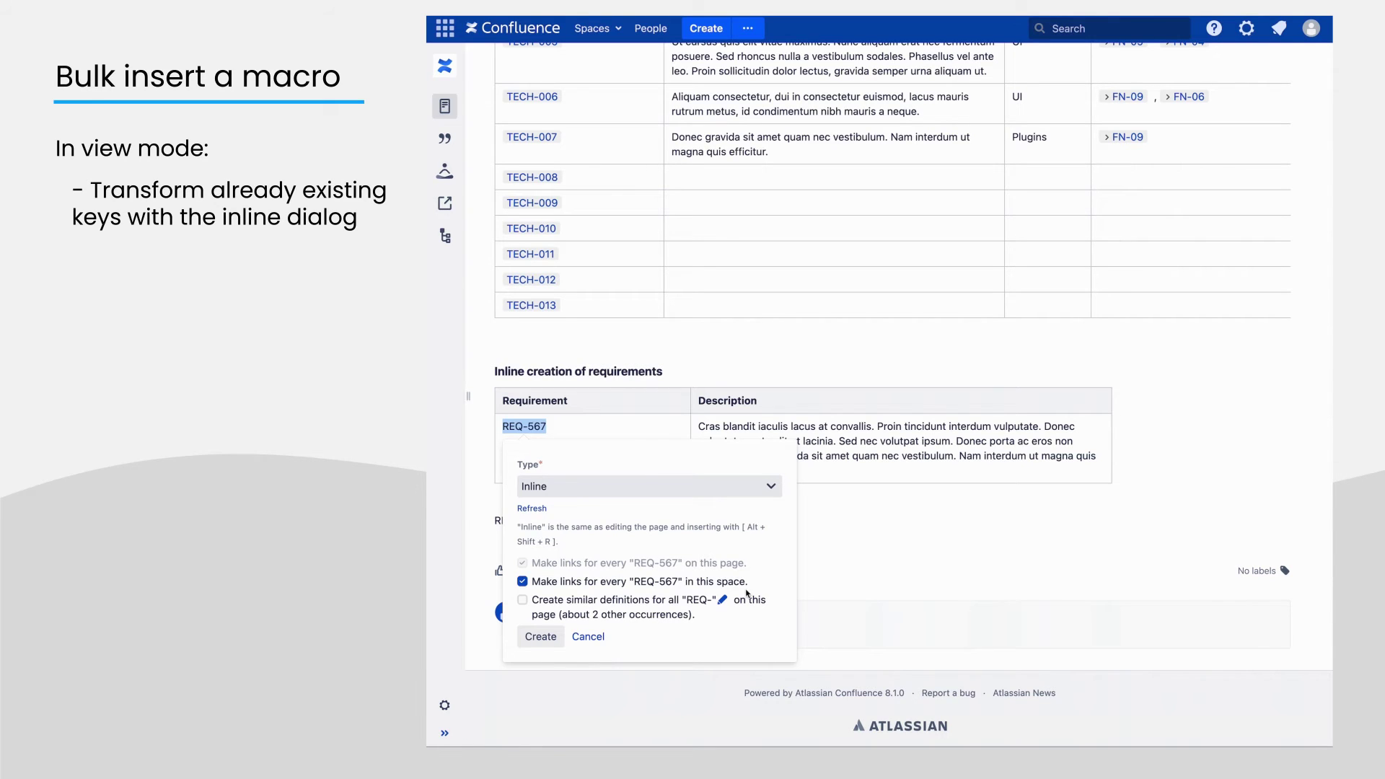
pyautogui.click(522, 600)
pyautogui.moveTo(710, 608)
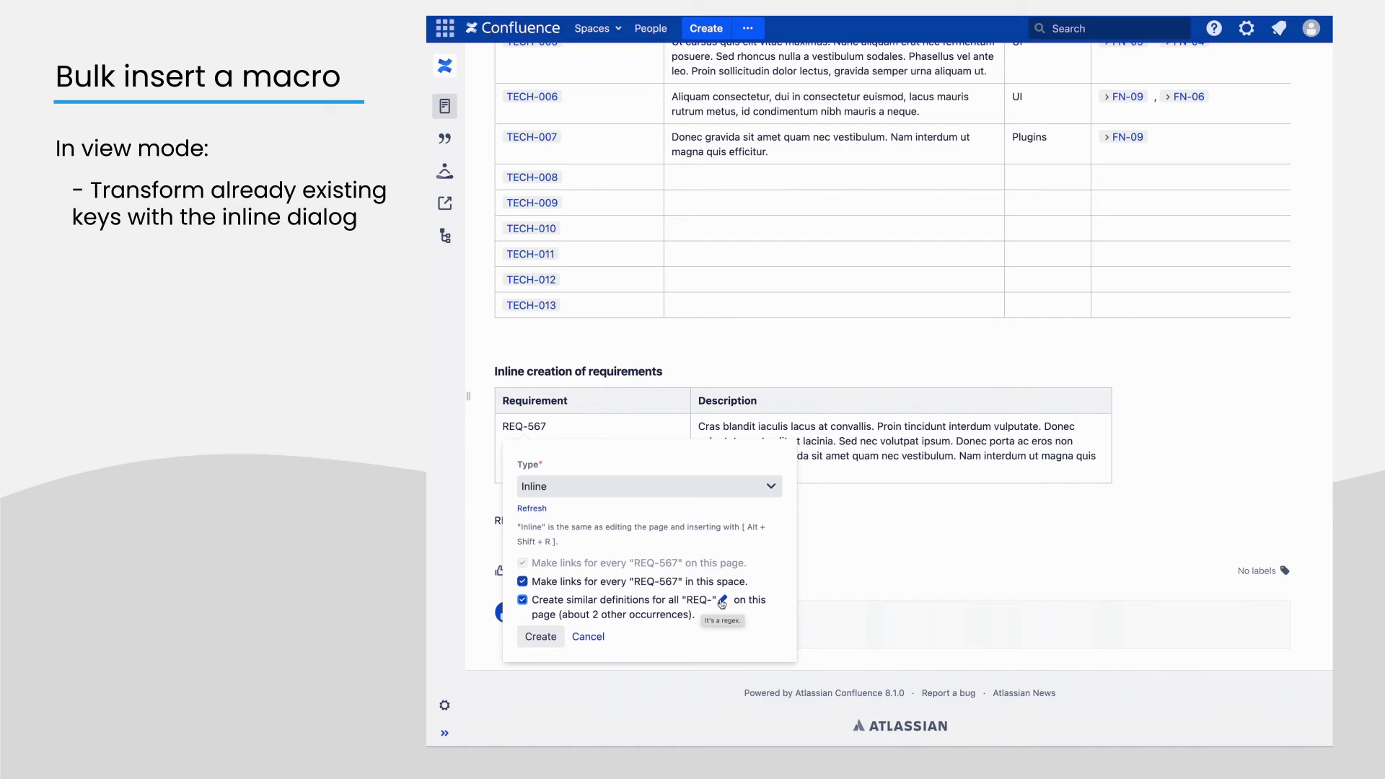
pyautogui.click(721, 600)
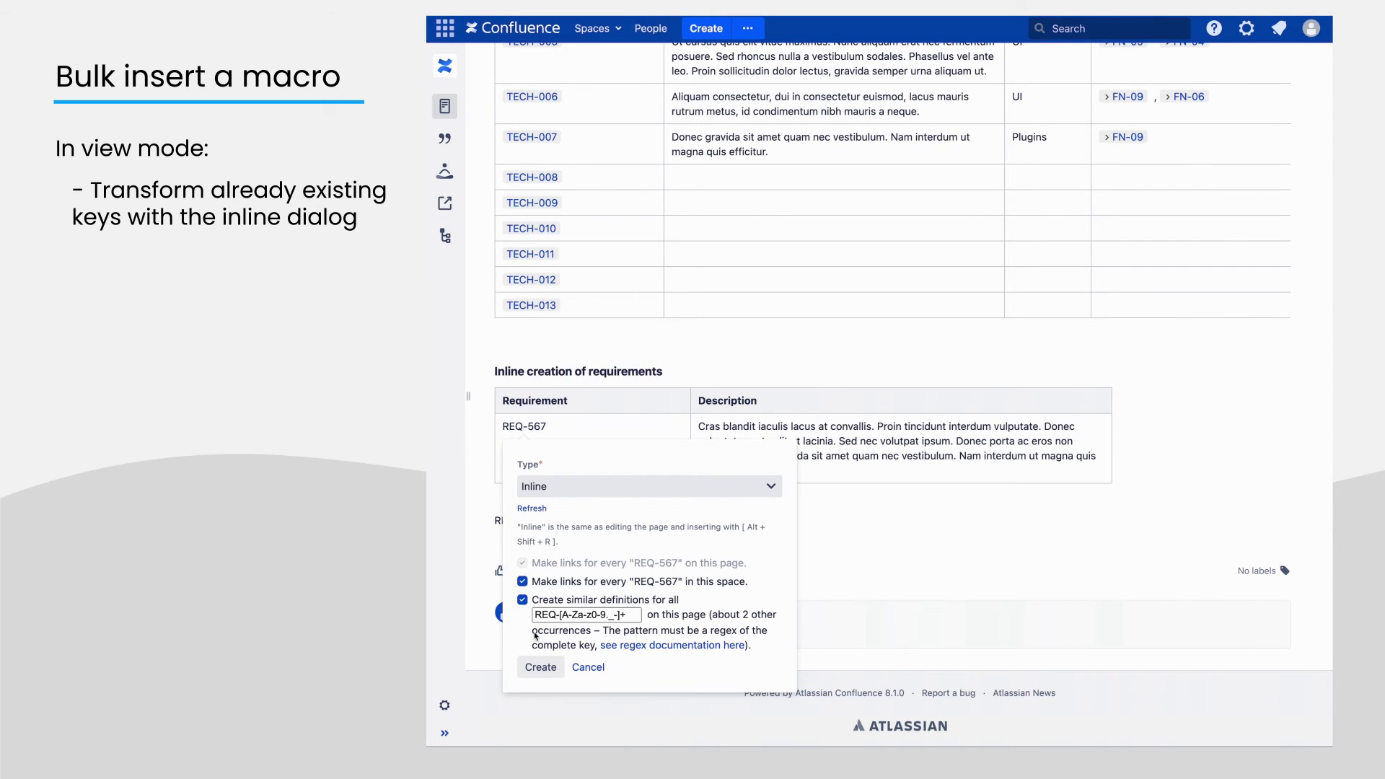
pyautogui.click(538, 668)
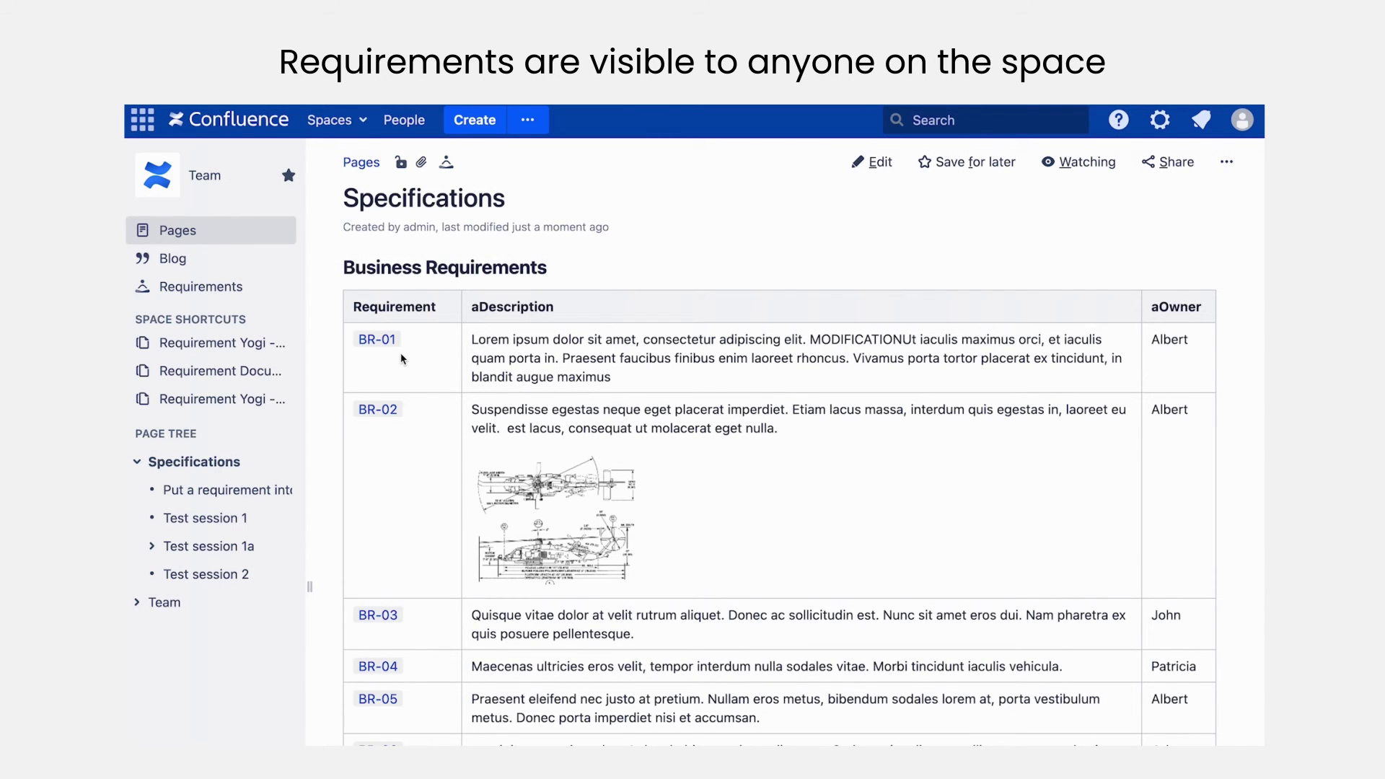
# Restrict viewing and editing of the Specifications page, then go to the space's requirements search
pyautogui.click(402, 164)
pyautogui.click(488, 278)
pyautogui.click(476, 395)
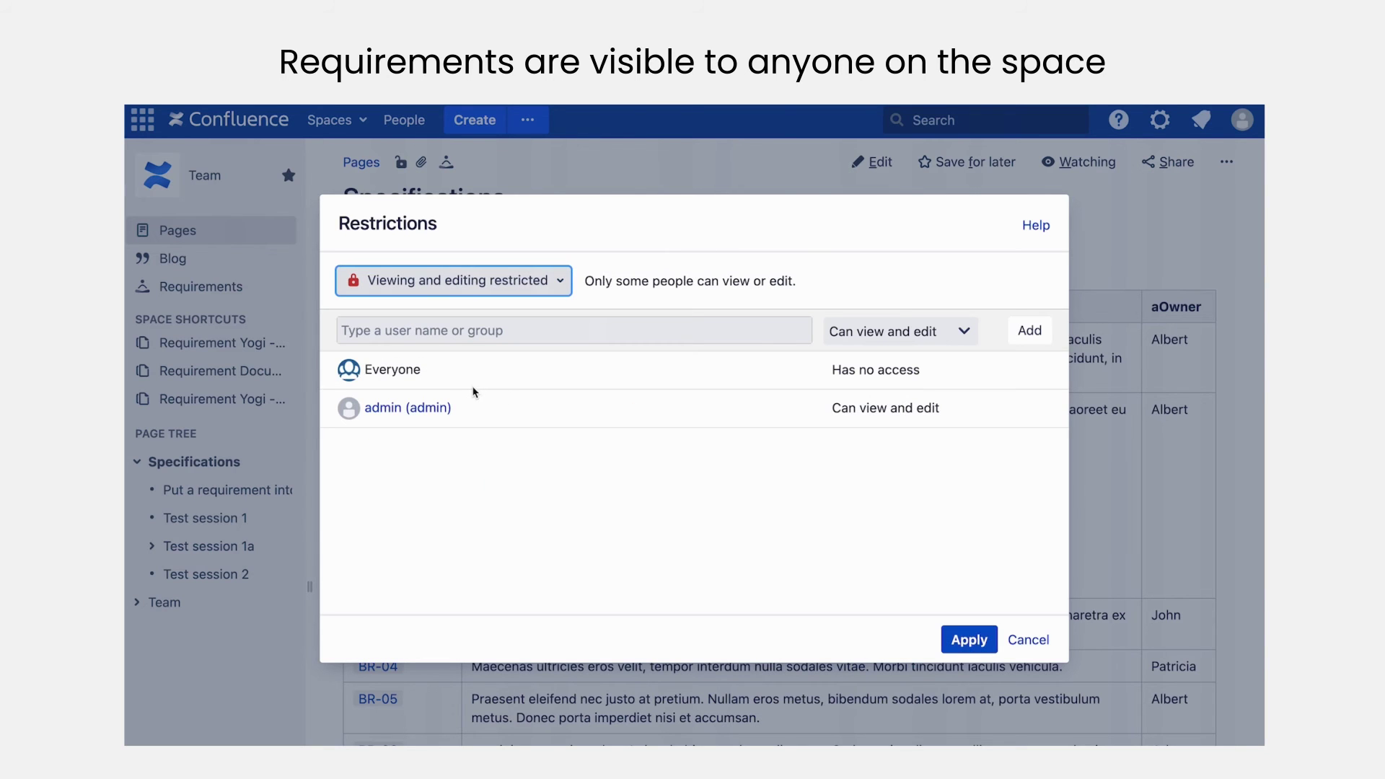
pyautogui.click(966, 636)
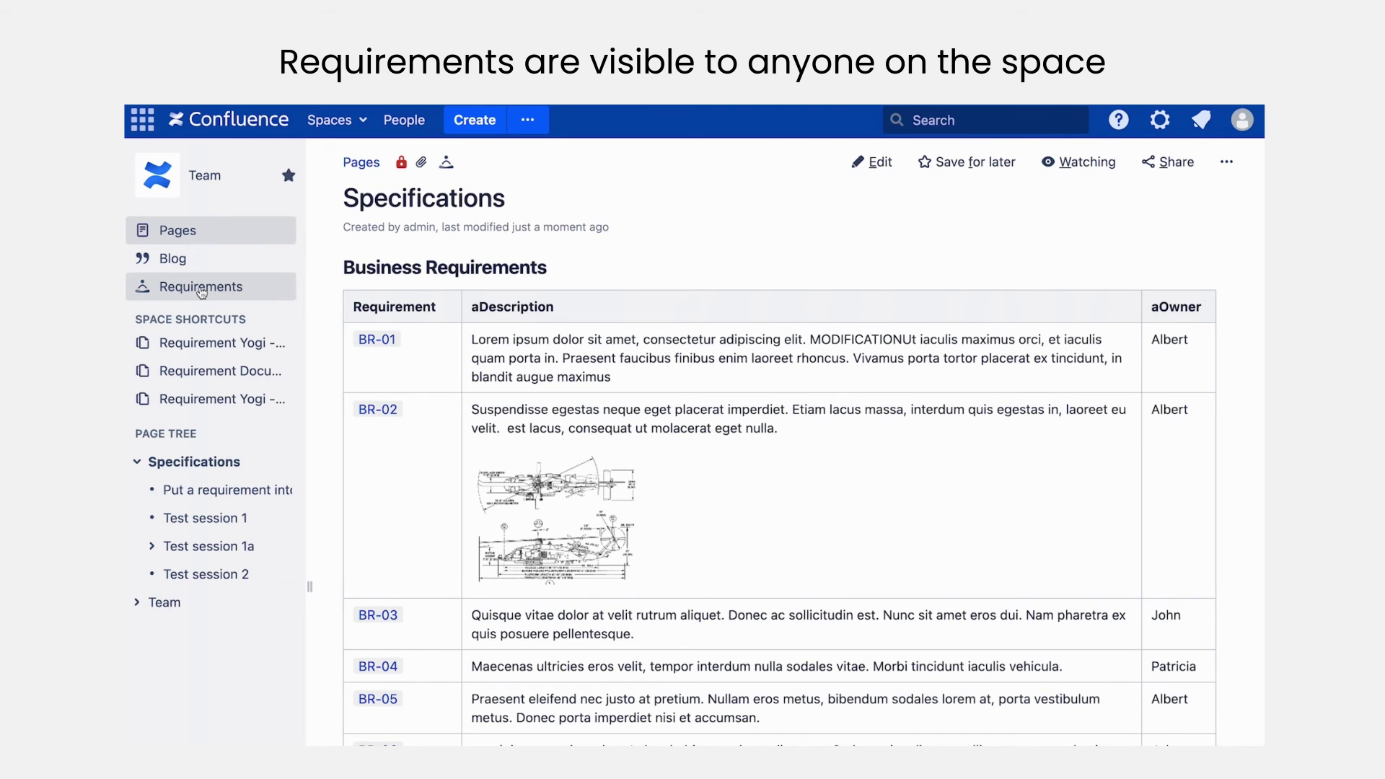
pyautogui.click(227, 295)
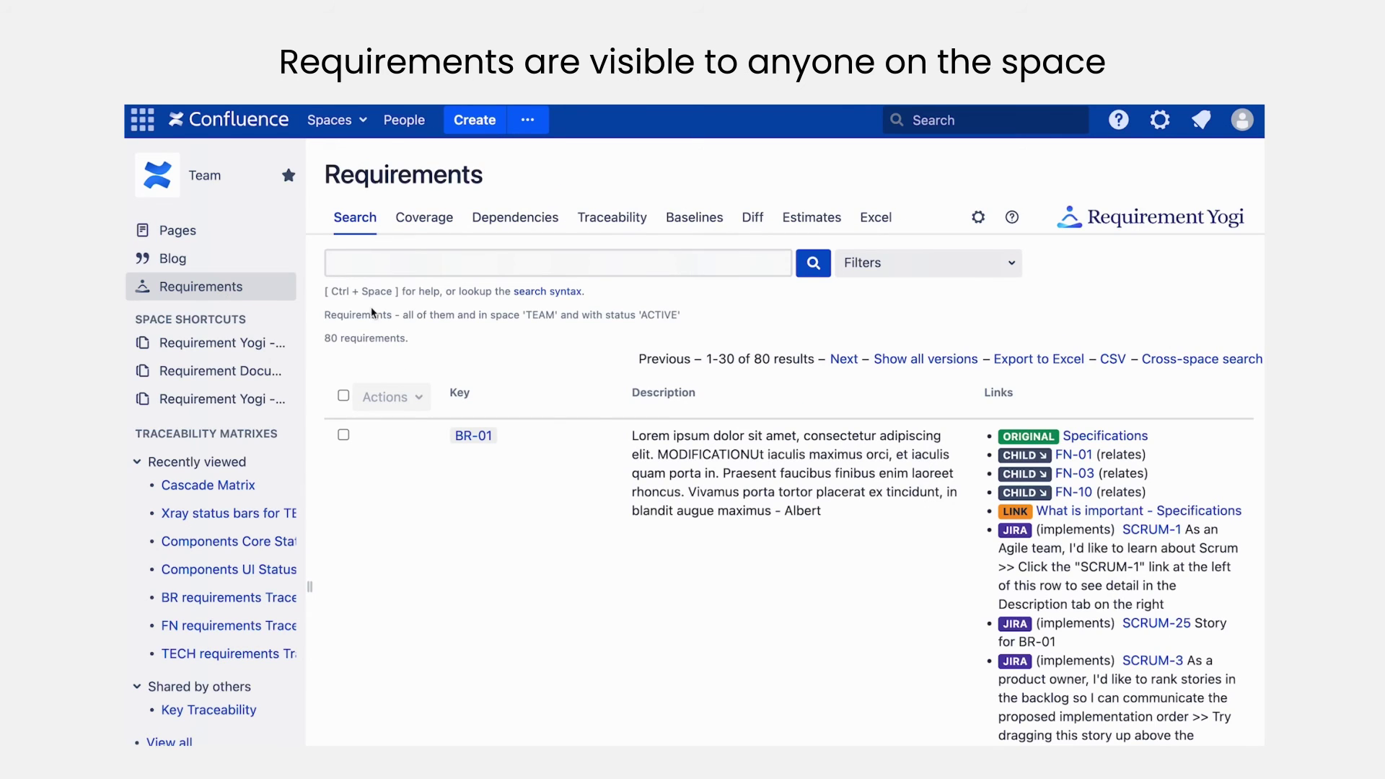
# Scroll the requirements search results past BR-01's test results and properties to BR-02
pyautogui.scroll(-1, 713, 368)
pyautogui.scroll(-5, 713, 368)
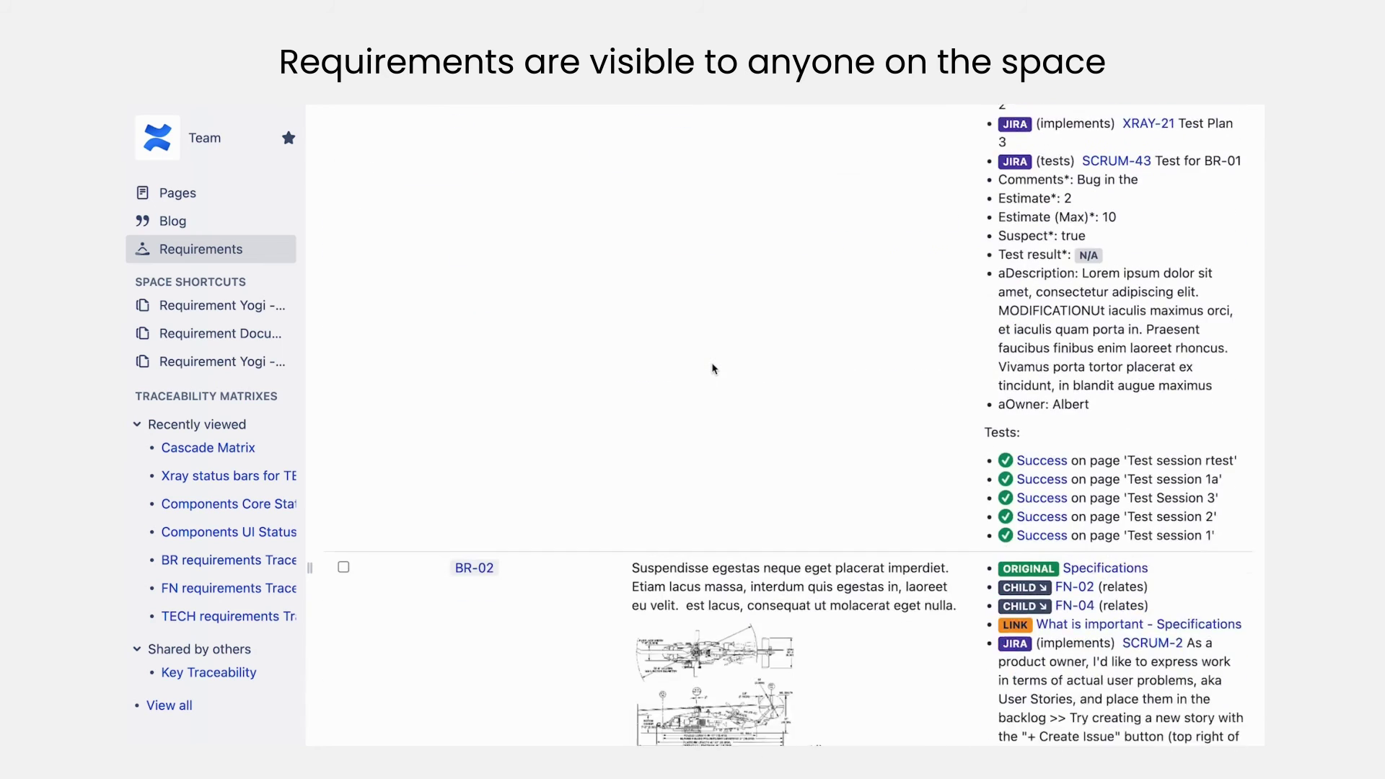